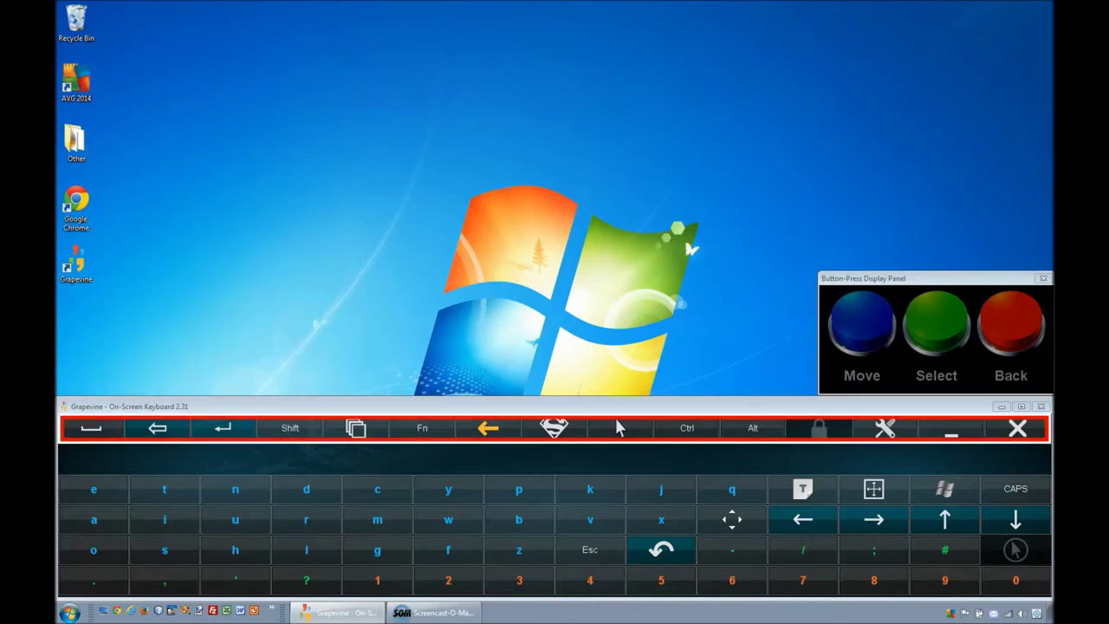
Step: Switch the on-screen keyboard to its Shortcuts page
key(space)
key(space)
key(Return)
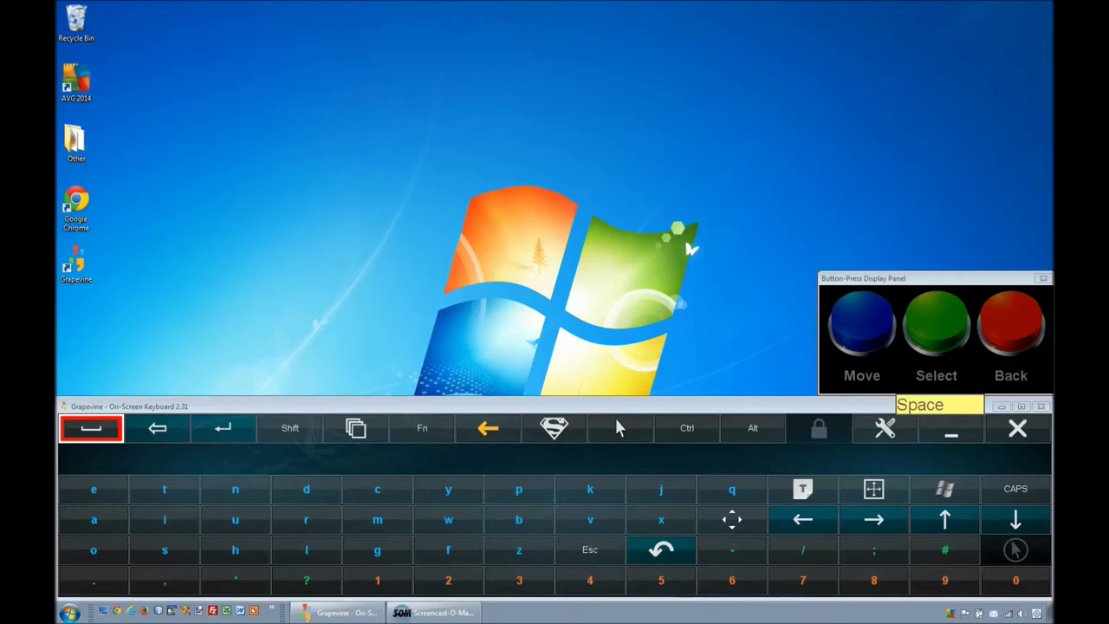
key(Right)
key(Right)
key(Right)
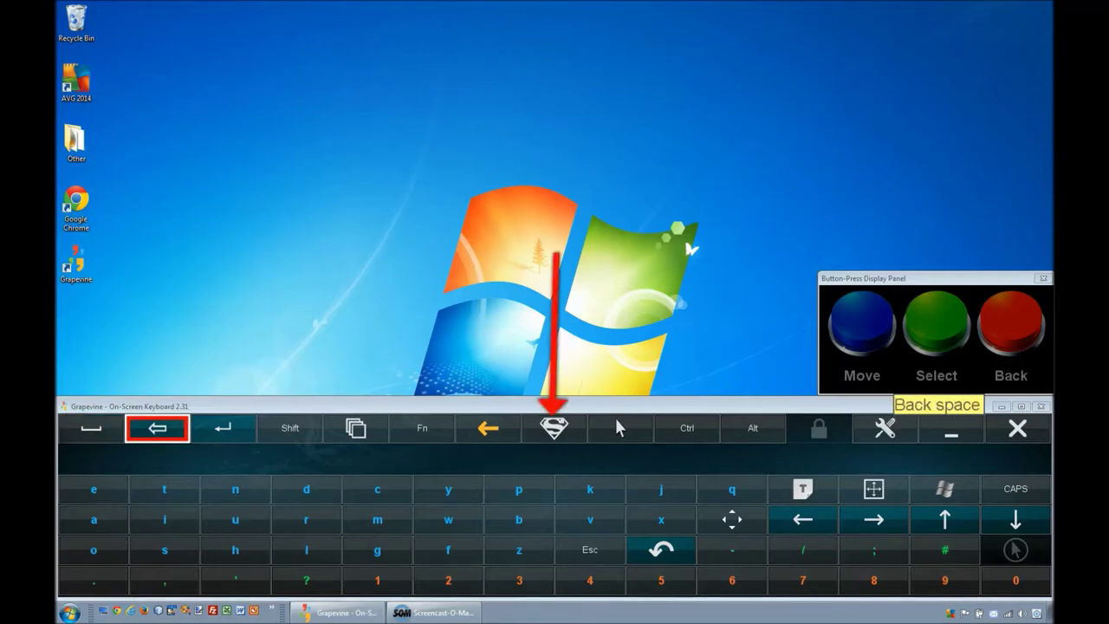
key(Right)
key(Right)
key(Right)
key(Right)
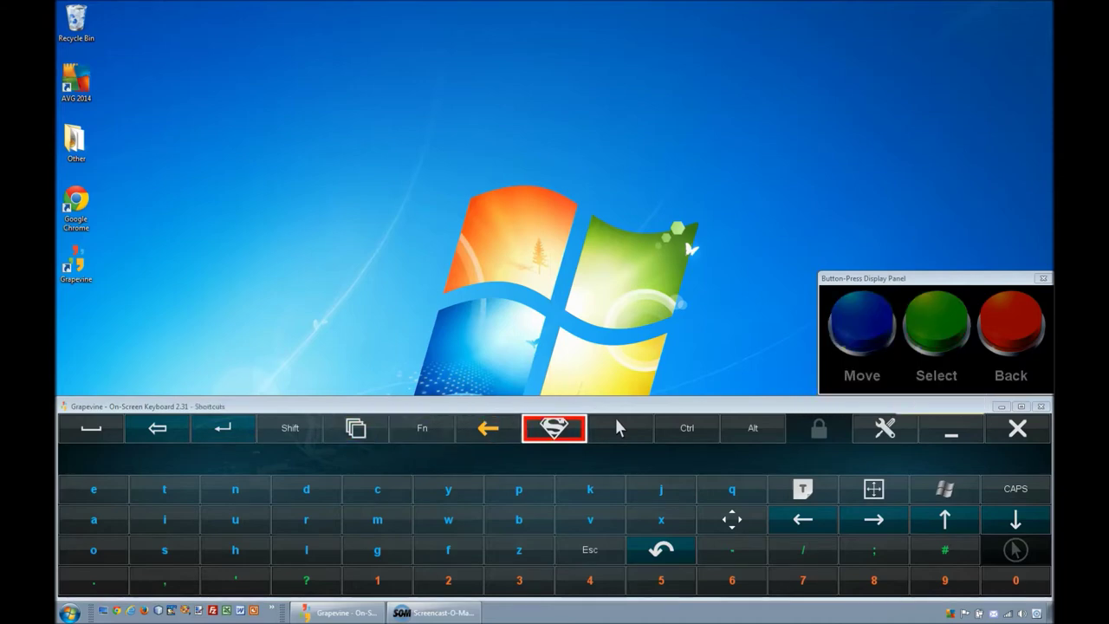
key(Return)
key(Return)
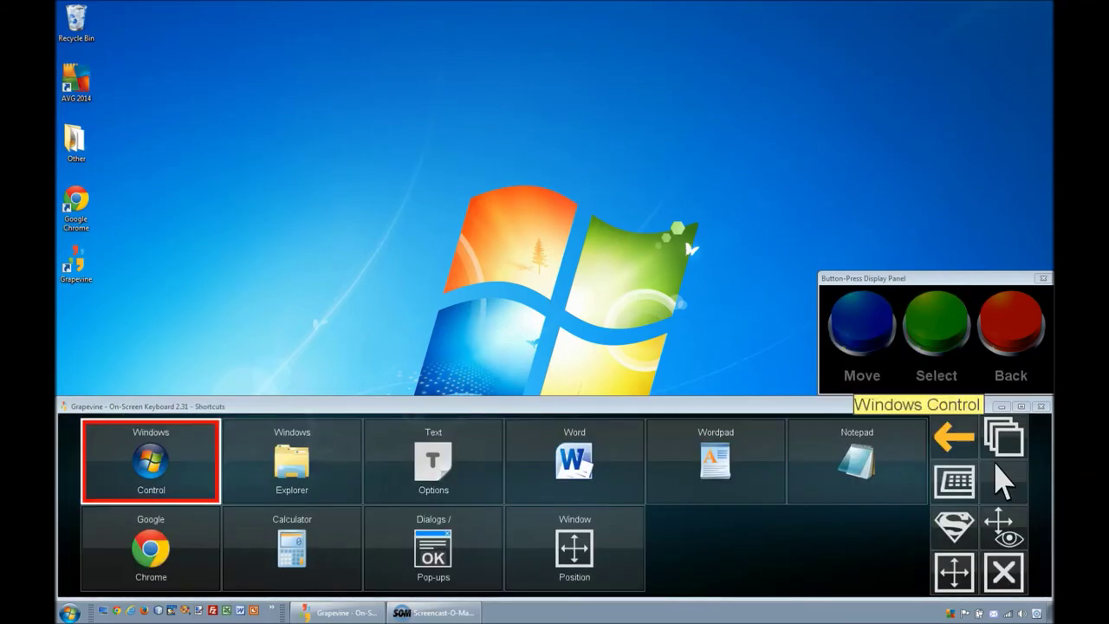
Step: Open the Google Chrome shortcuts page and start Chrome from it
key(Right)
key(Right)
key(Right)
key(Right)
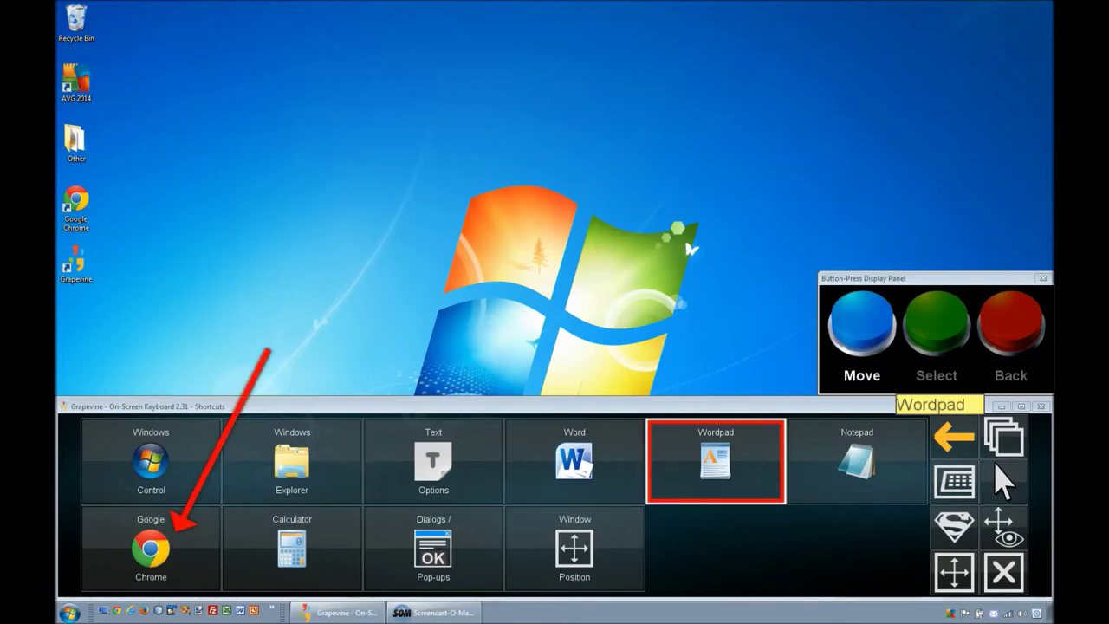
key(Right)
key(Right)
key(Return)
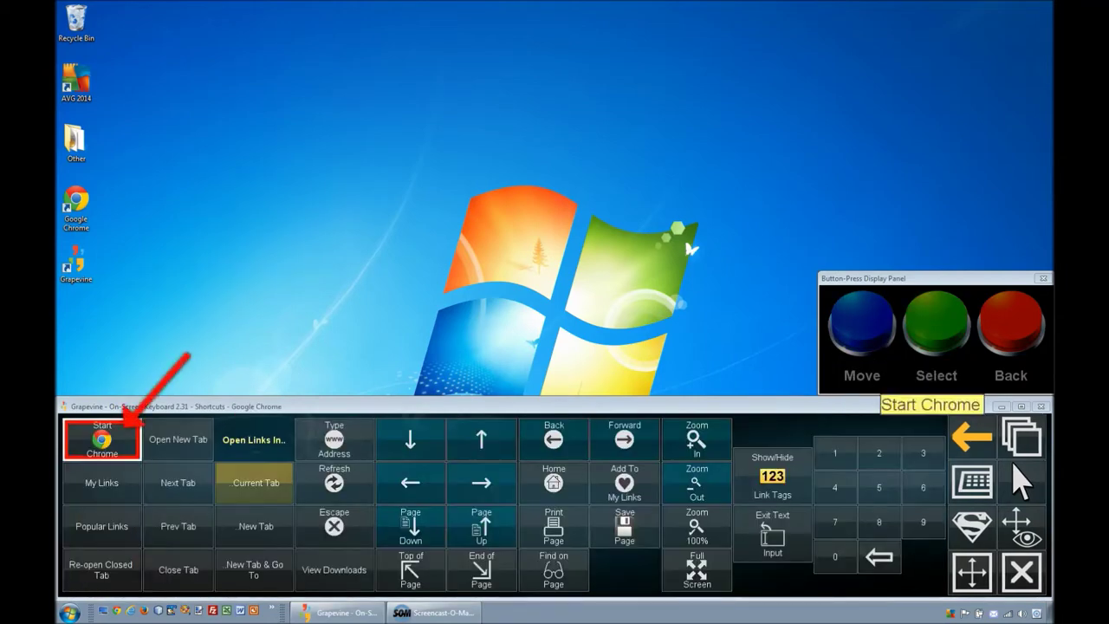
key(Return)
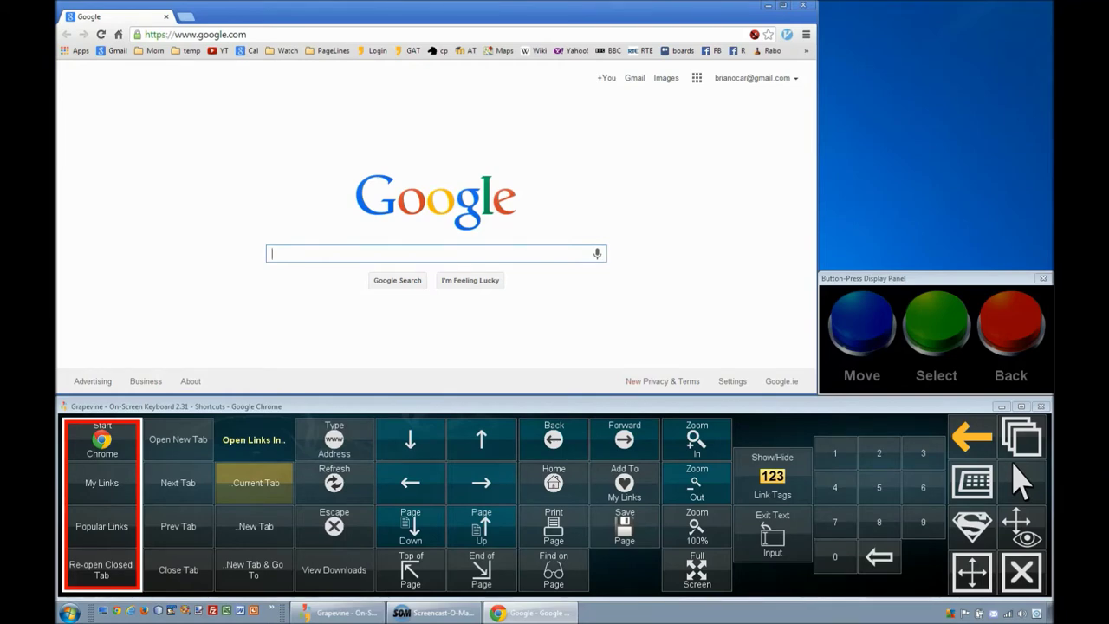
Step: Return from the Google Chrome shortcuts page to the letter keyboard
key(space)
key(space)
key(space)
key(space)
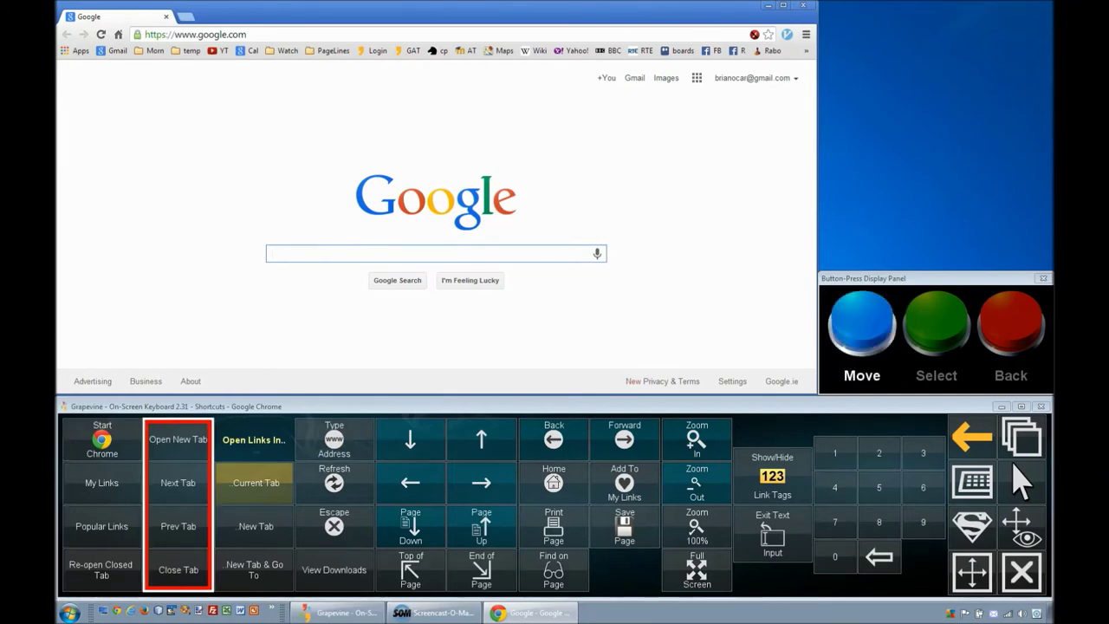
key(space)
key(space)
key(space)
key(space)
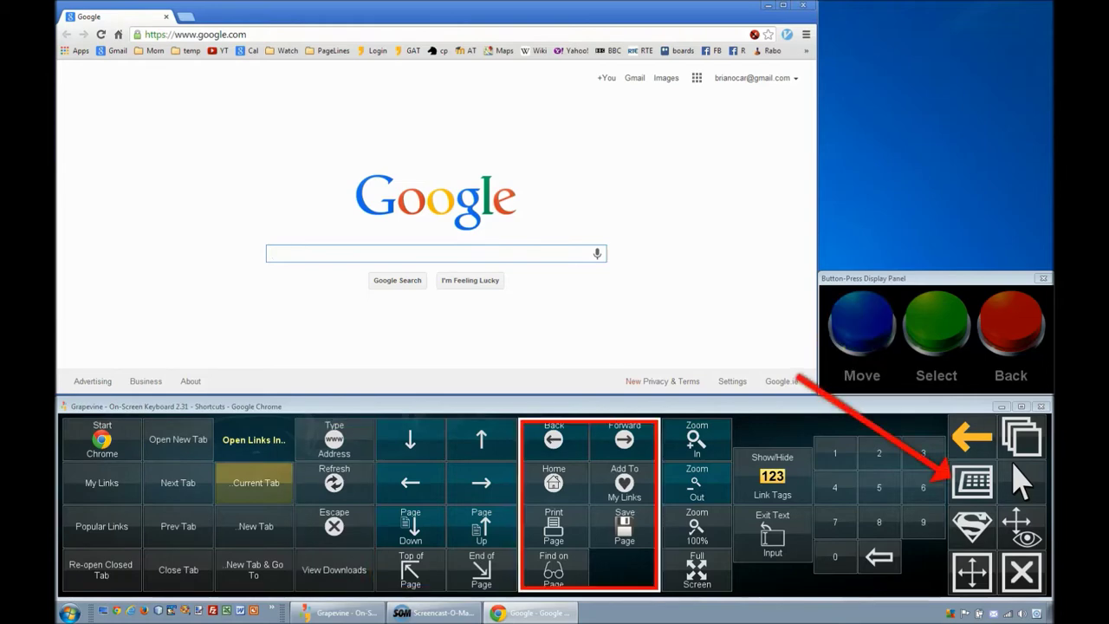
key(space)
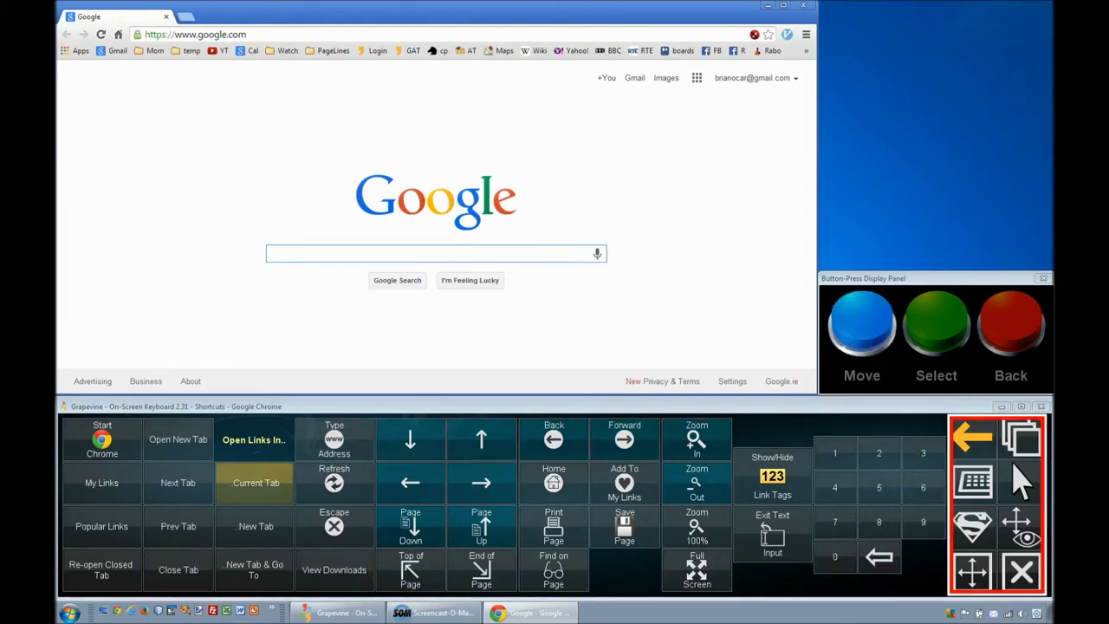
key(space)
key(space)
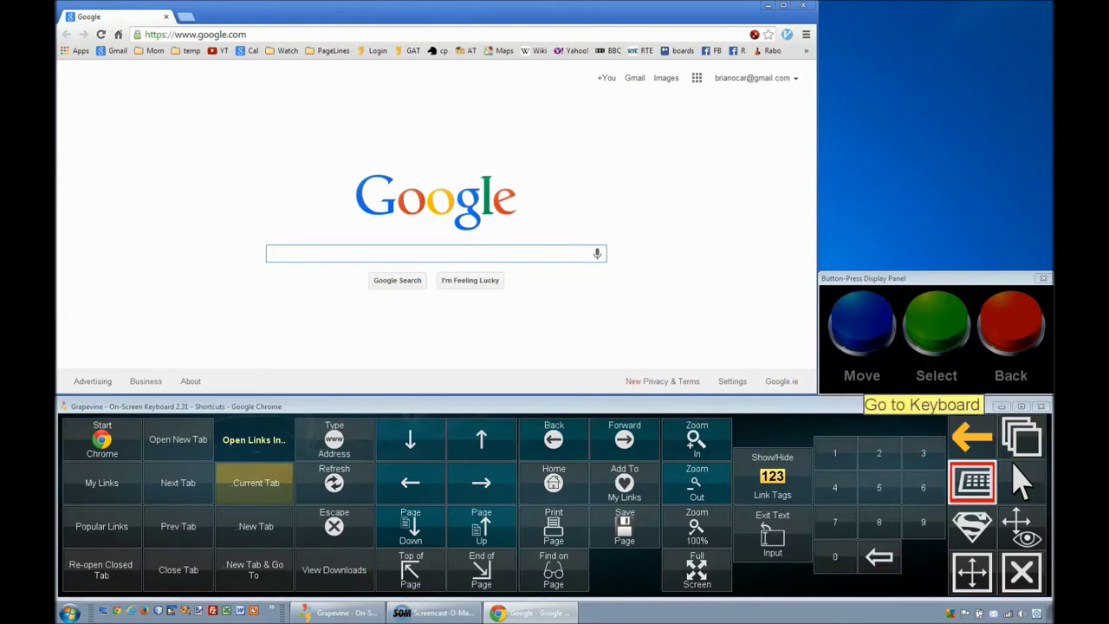
key(Return)
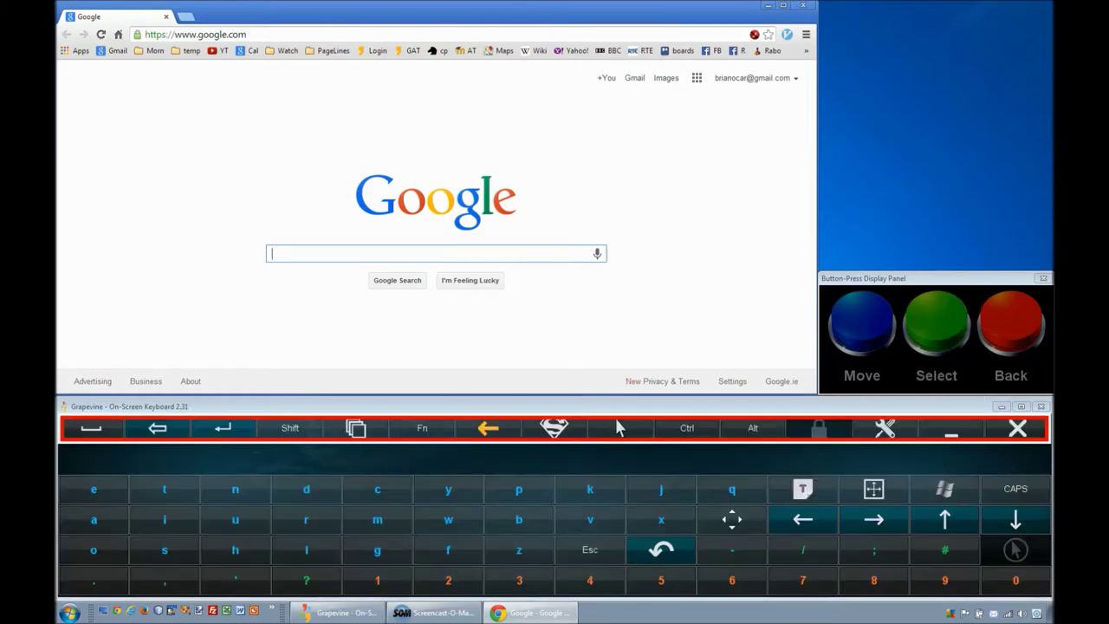
Step: Enter the letter "c" in the Google search box with the on-screen keyboard
key(space)
key(Return)
key(space)
key(space)
key(space)
key(space)
key(Return)
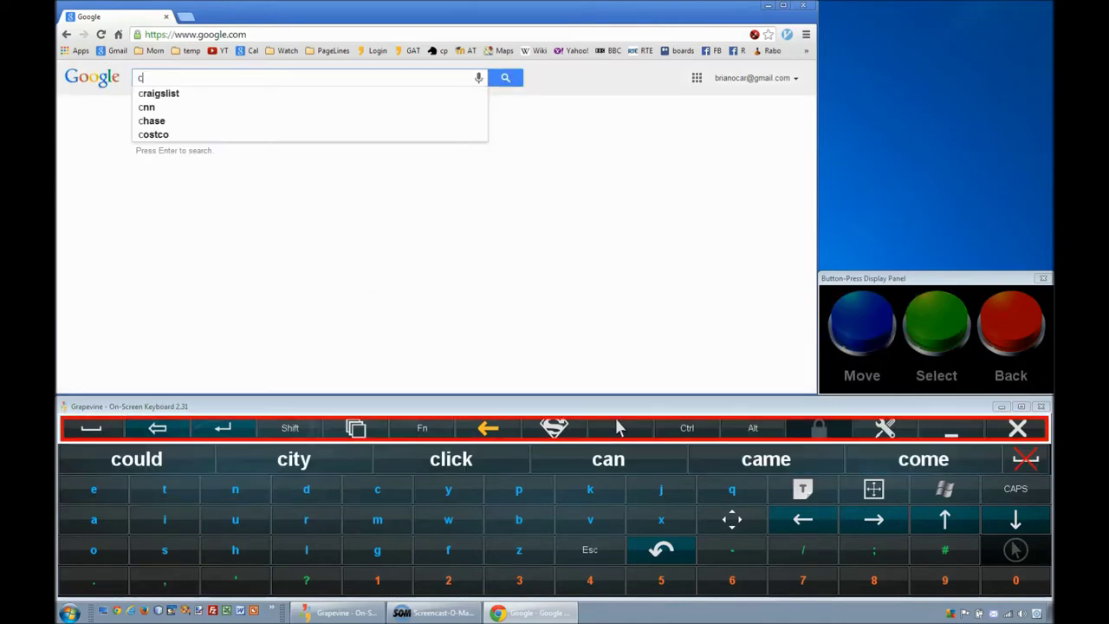
Step: Add the letter "l" to the search text so that it reads "cl"
key(space)
key(space)
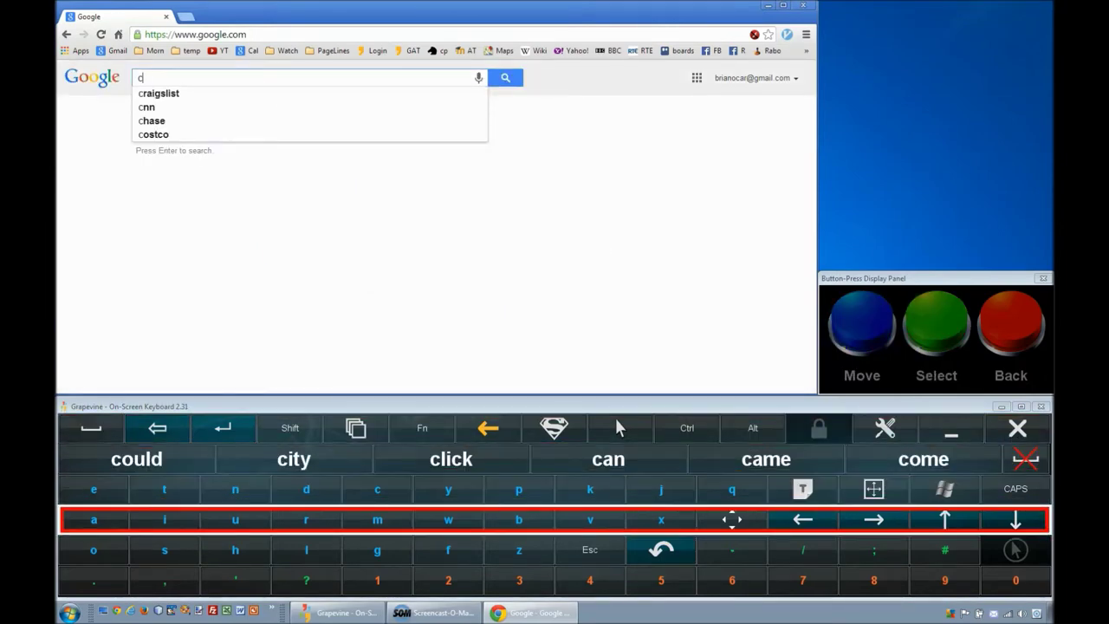
key(space)
key(space)
key(space)
key(Return)
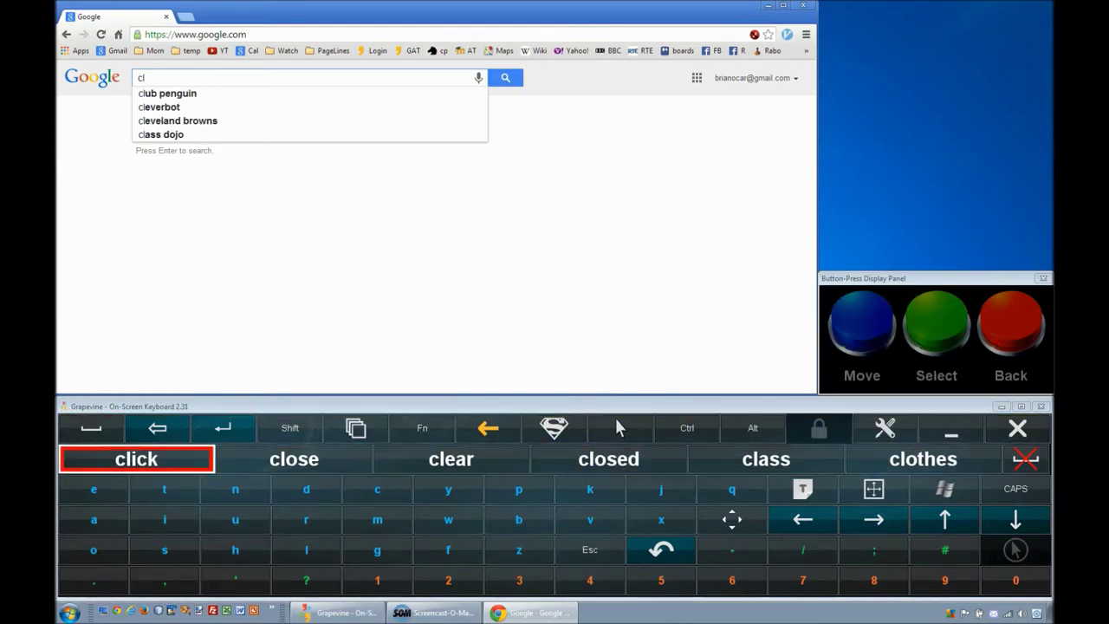
Step: Complete the search text as "classic" from the word predictions, suppressing the automatic space after "class"
key(space)
key(Return)
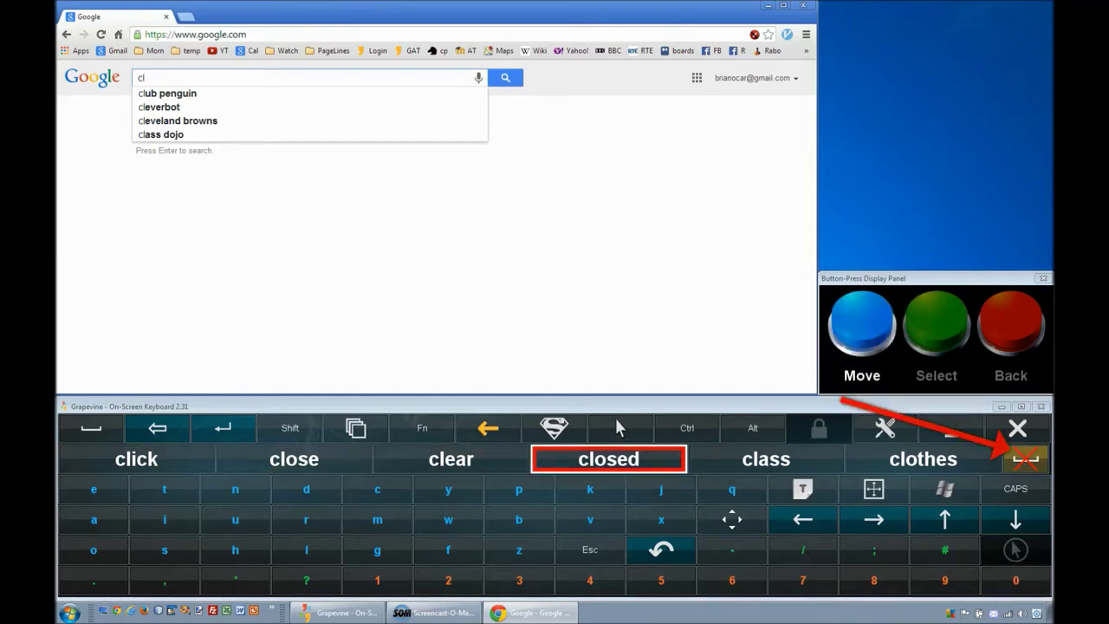
text(ass)
key(space)
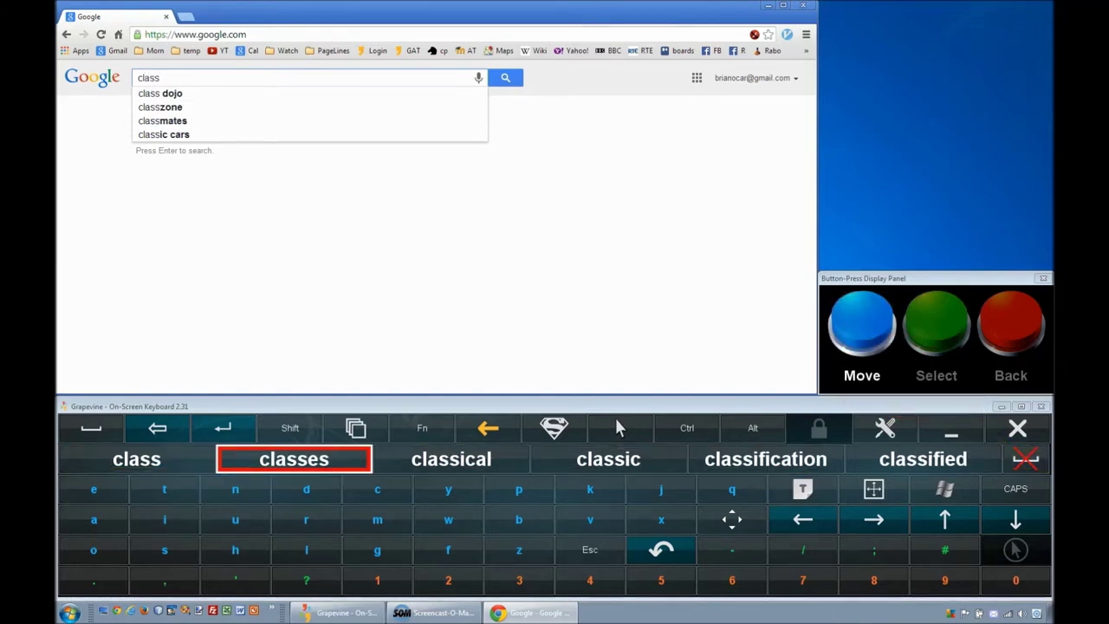
text(ic)
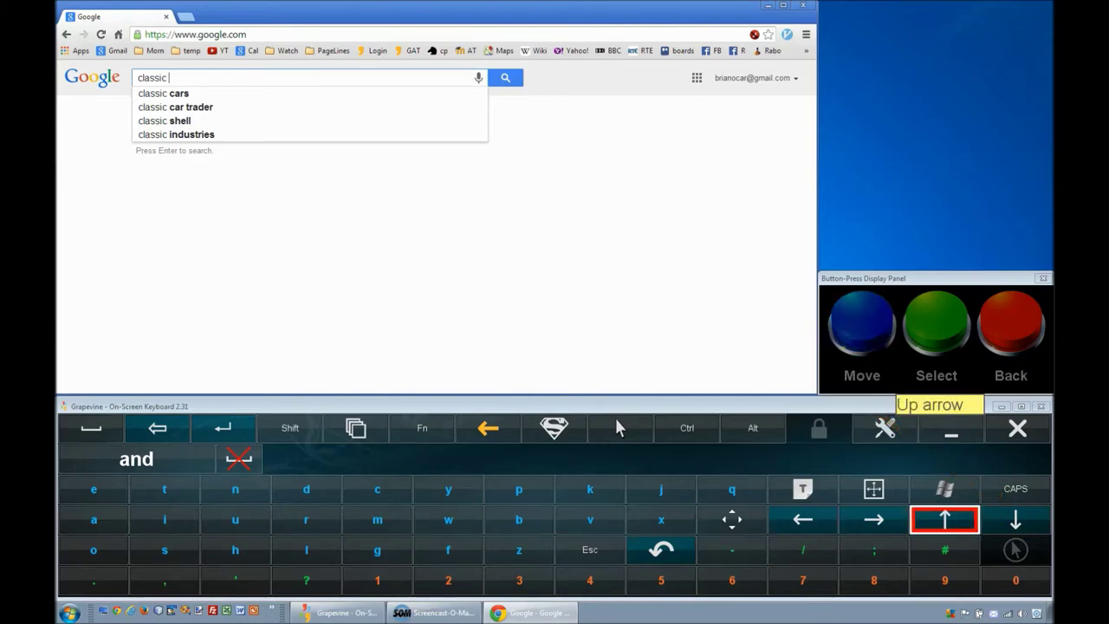
Step: Pick the "classic cars" search suggestion and run the search
key(Down)
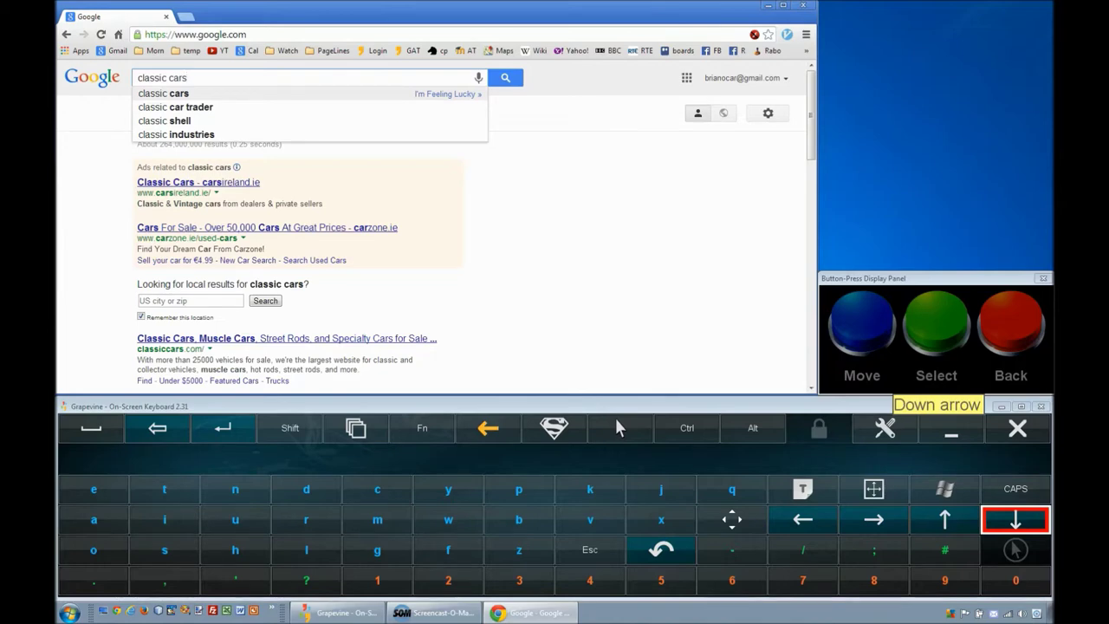
key(Escape)
key(Escape)
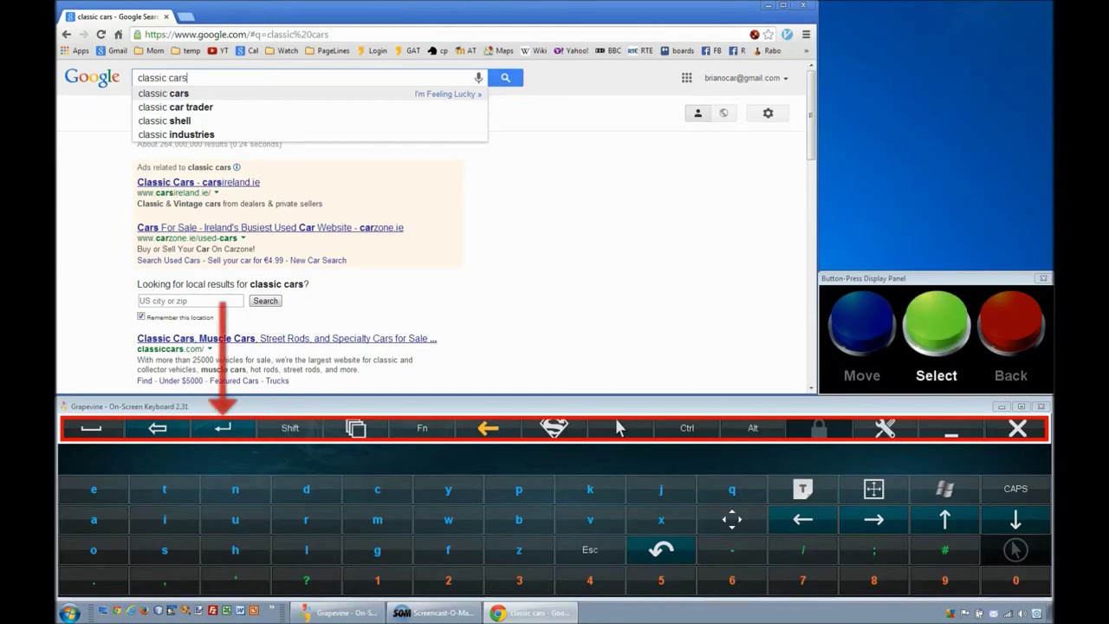
key(Return)
key(space)
key(Return)
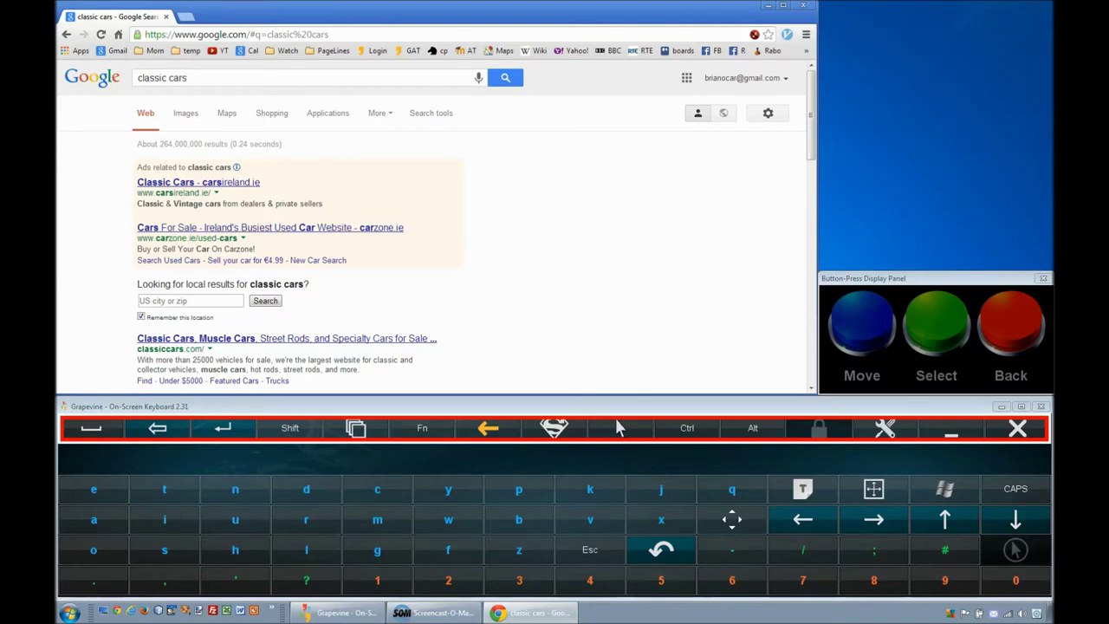
Step: Go back from the letter keyboard to the previous page, the Google Chrome shortcuts
key(Return)
key(space)
key(space)
key(space)
key(space)
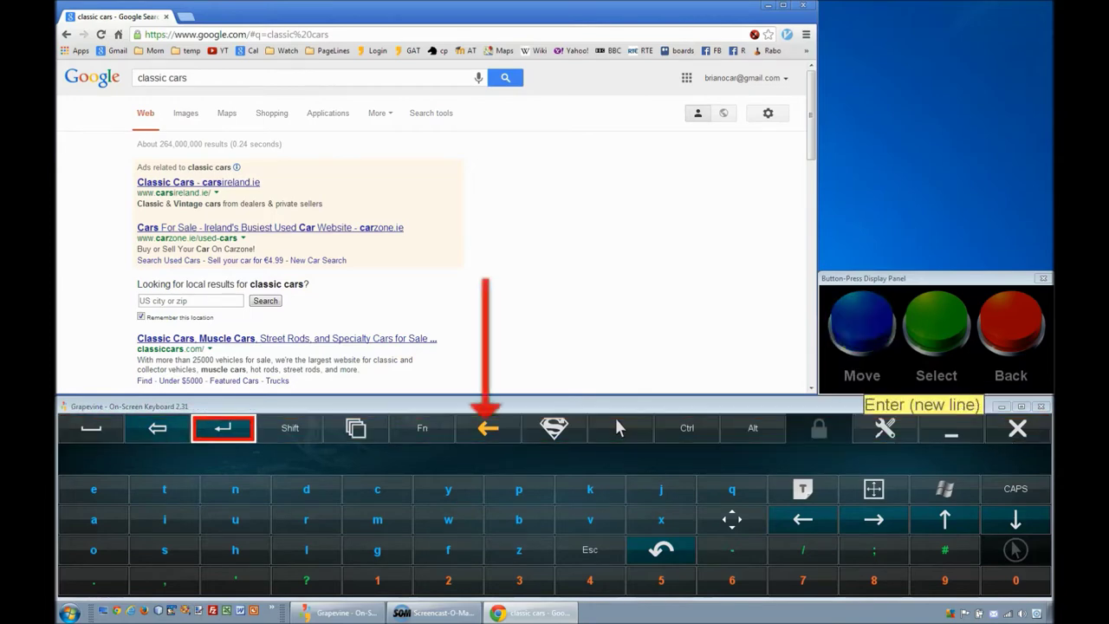
key(space)
key(space)
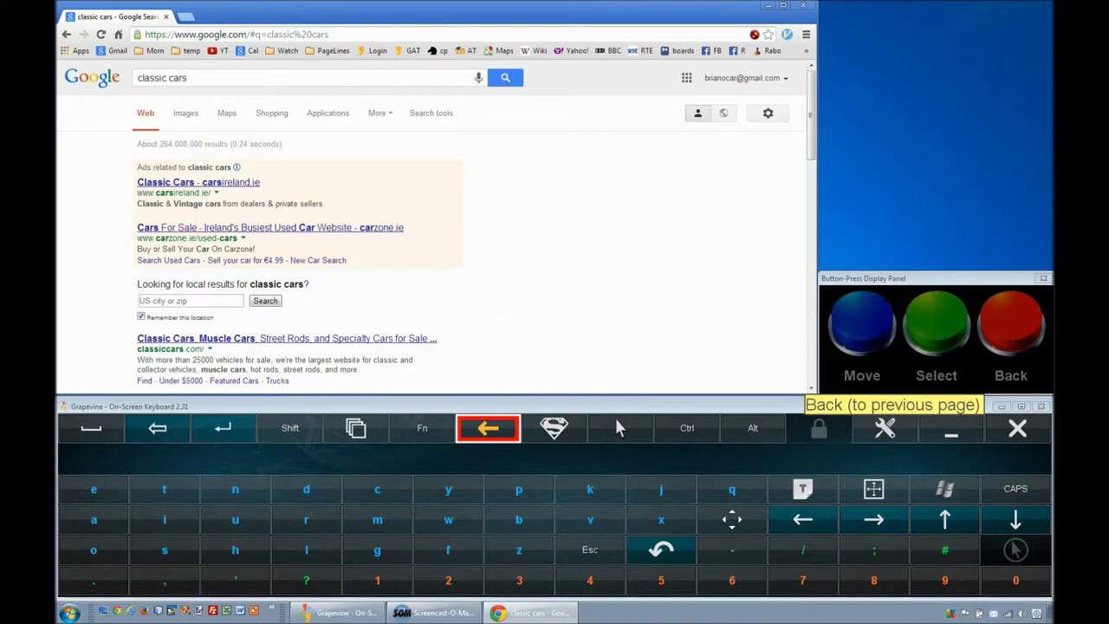
key(Return)
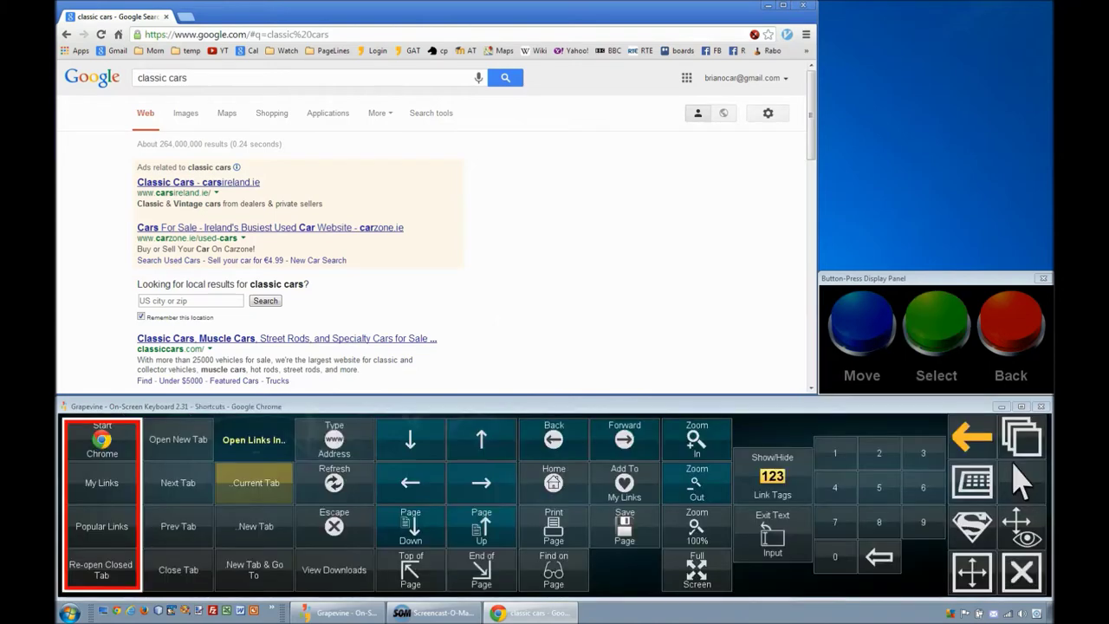
Step: Bring the classiccarsmagazine.co.uk link in the search results into view with the Chrome shortcuts
key(space)
key(space)
key(space)
key(space)
key(Return)
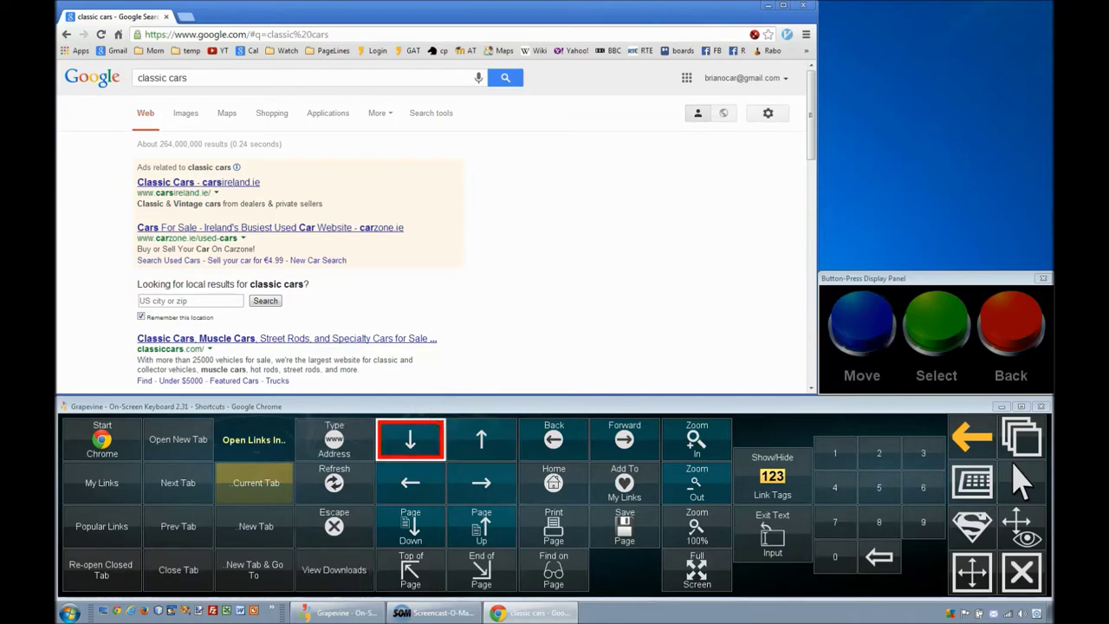
key(Return)
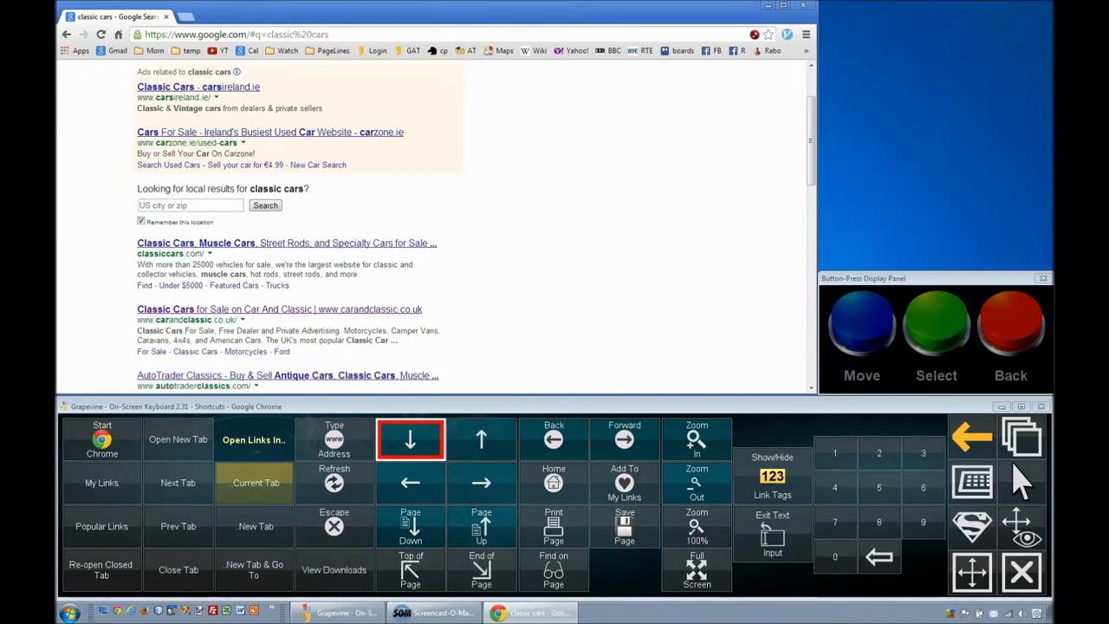
key(Return)
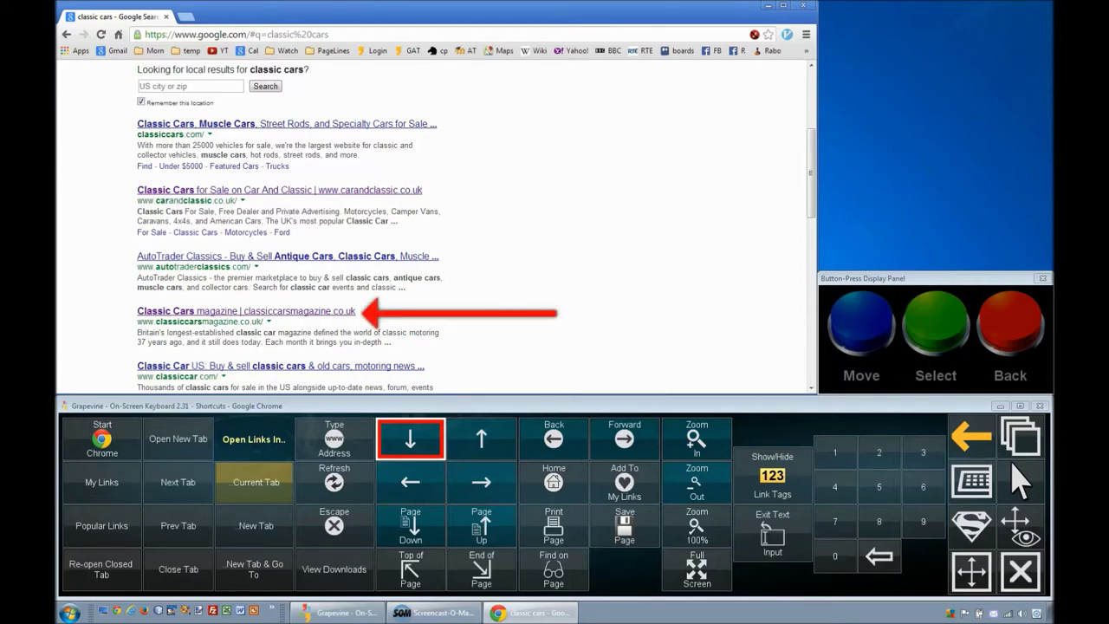
Step: Leave the scrolling controls and open the Mouse Grid over the search results
key(Escape)
key(space)
key(space)
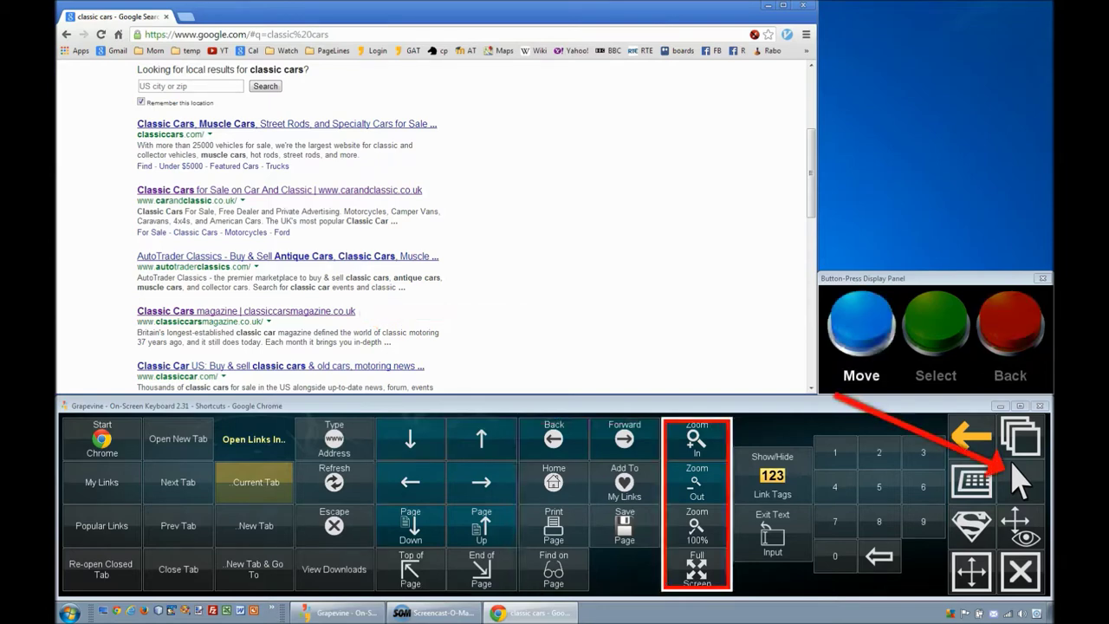
key(space)
key(space)
key(space)
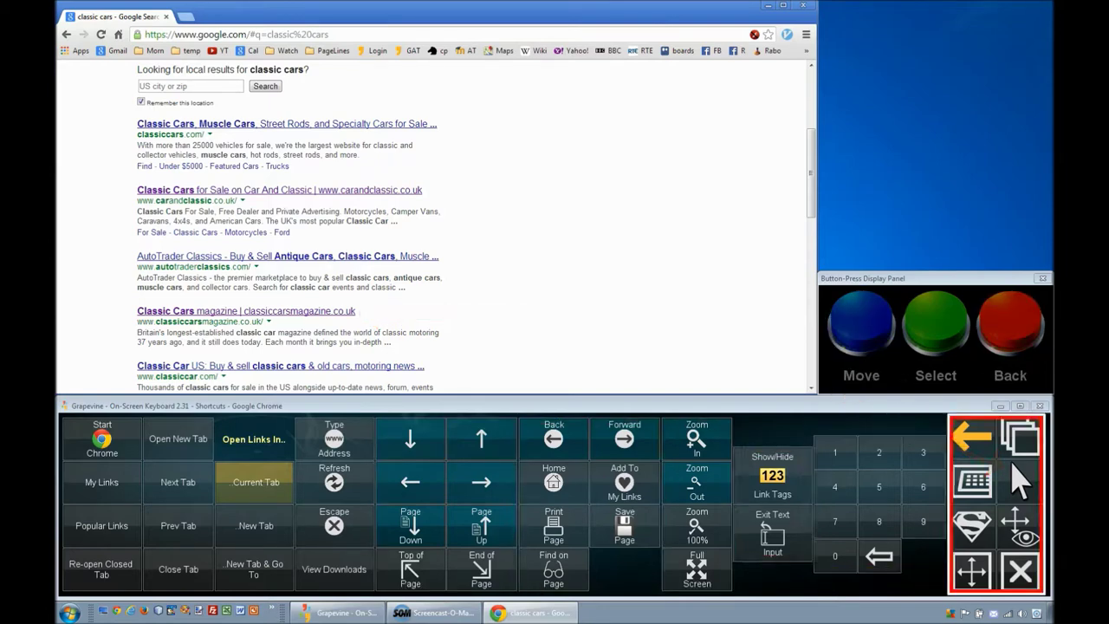
key(Return)
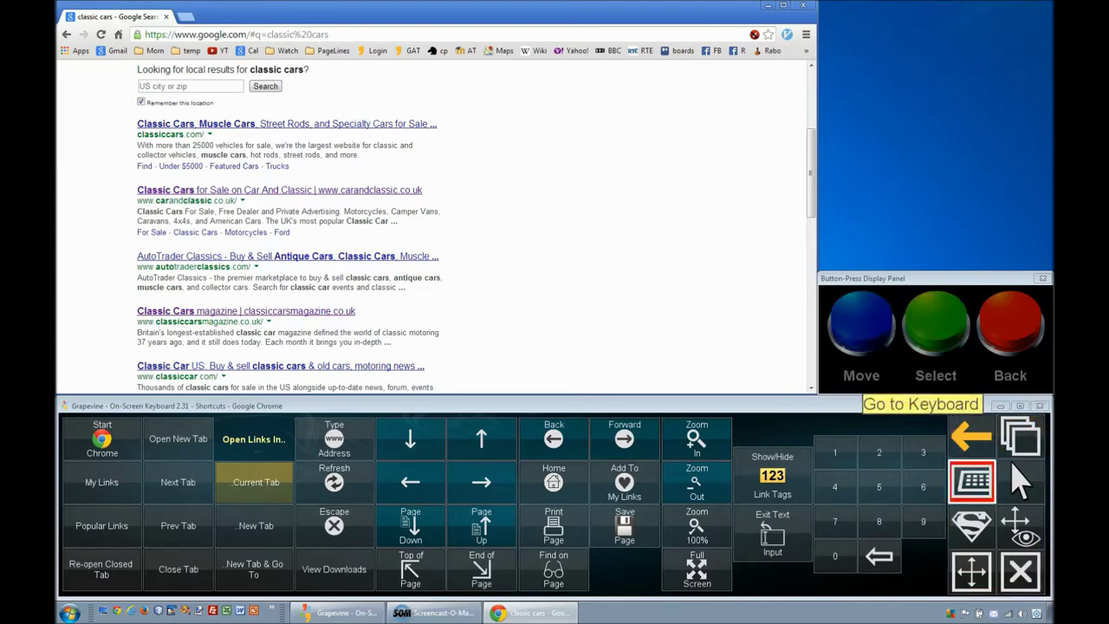
key(Return)
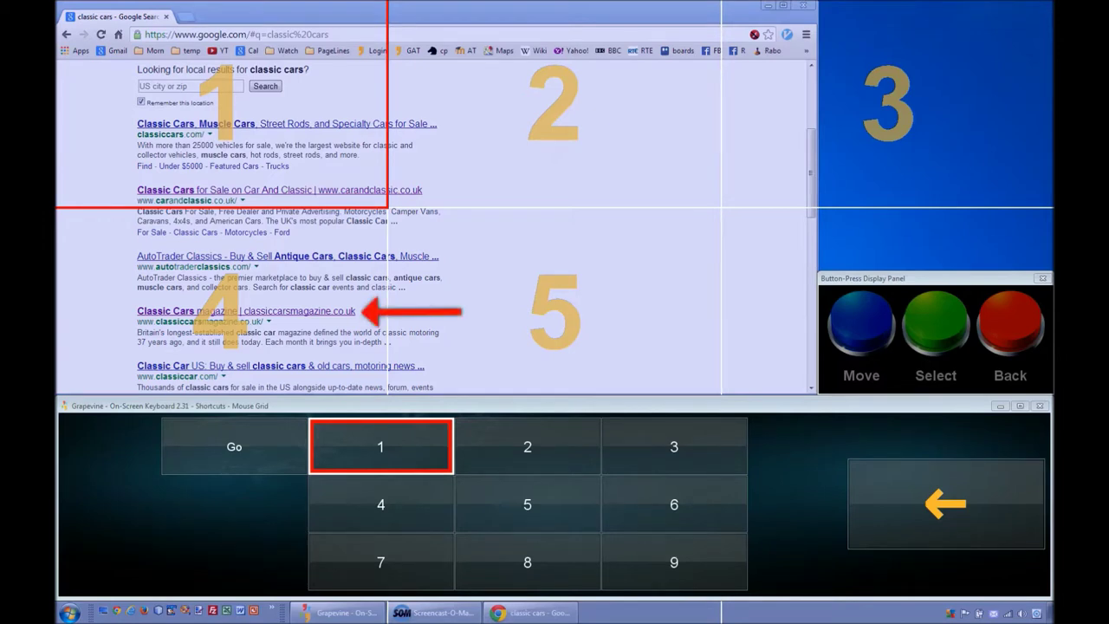
Step: Narrow the mouse grid to cell 4, which contains the Classic Cars magazine link
key(space)
key(space)
key(space)
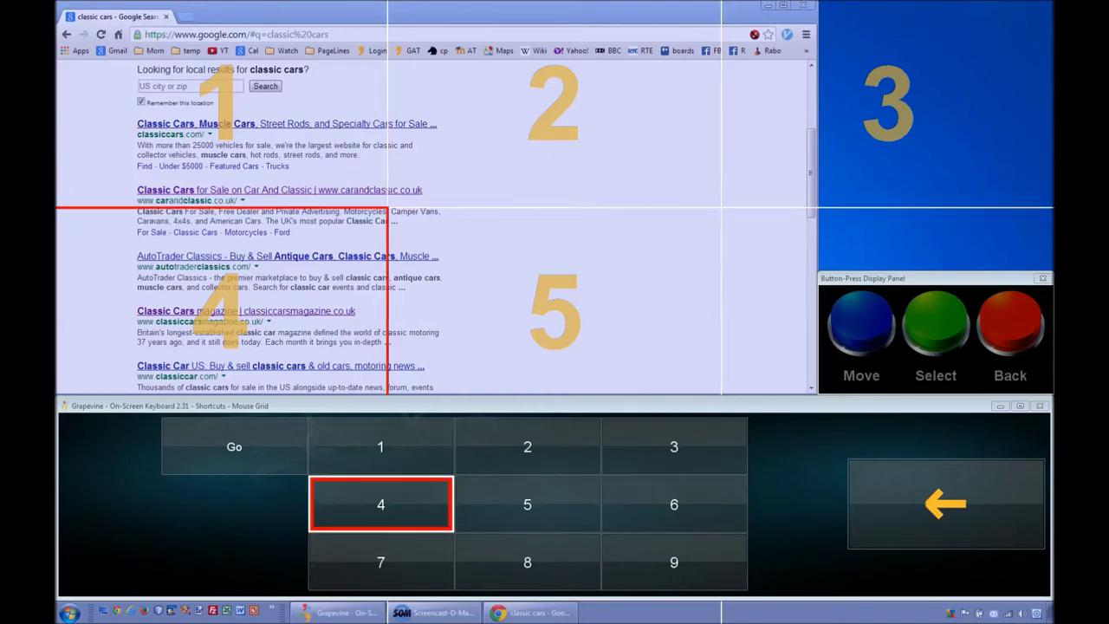
key(Return)
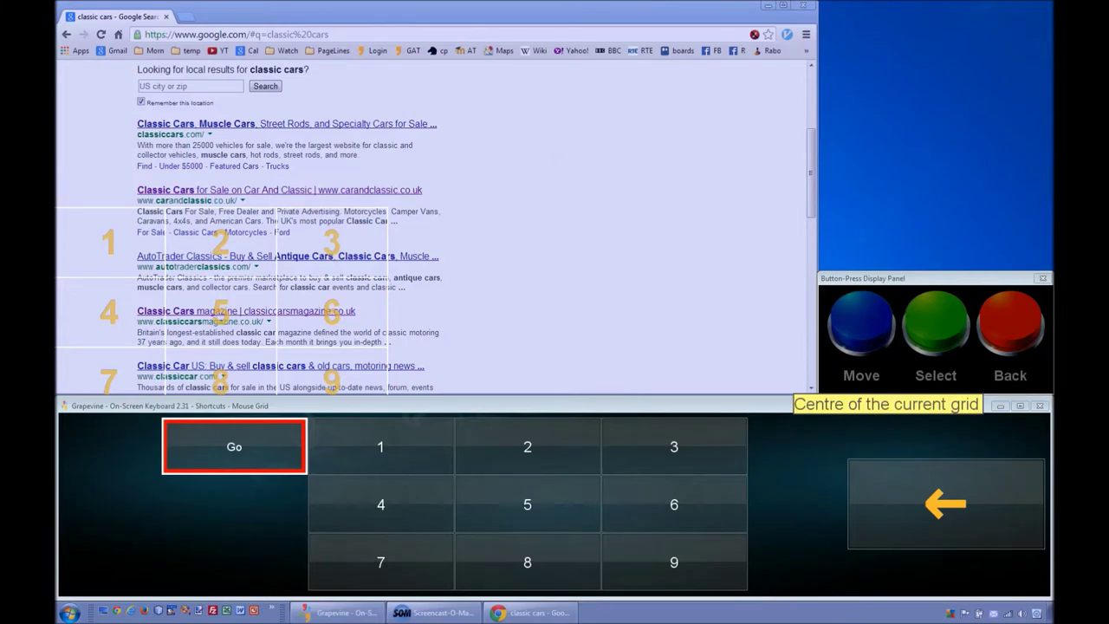
Step: Narrow the mouse grid to cell 5 and open the Classic Cars magazine link at the grid's centre
key(space)
key(space)
key(space)
key(space)
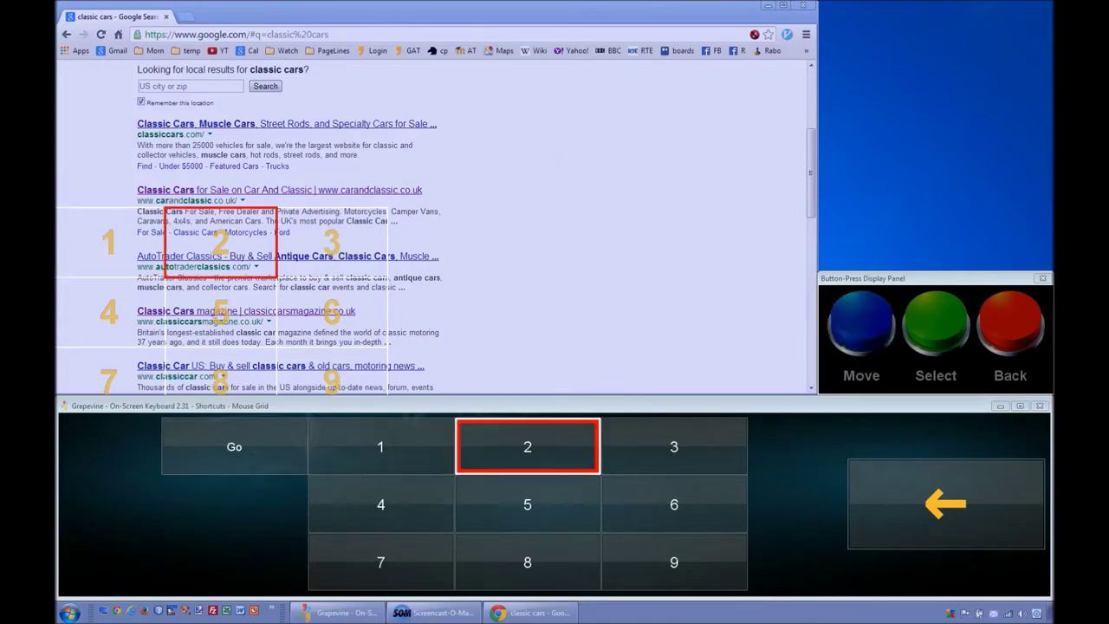
key(space)
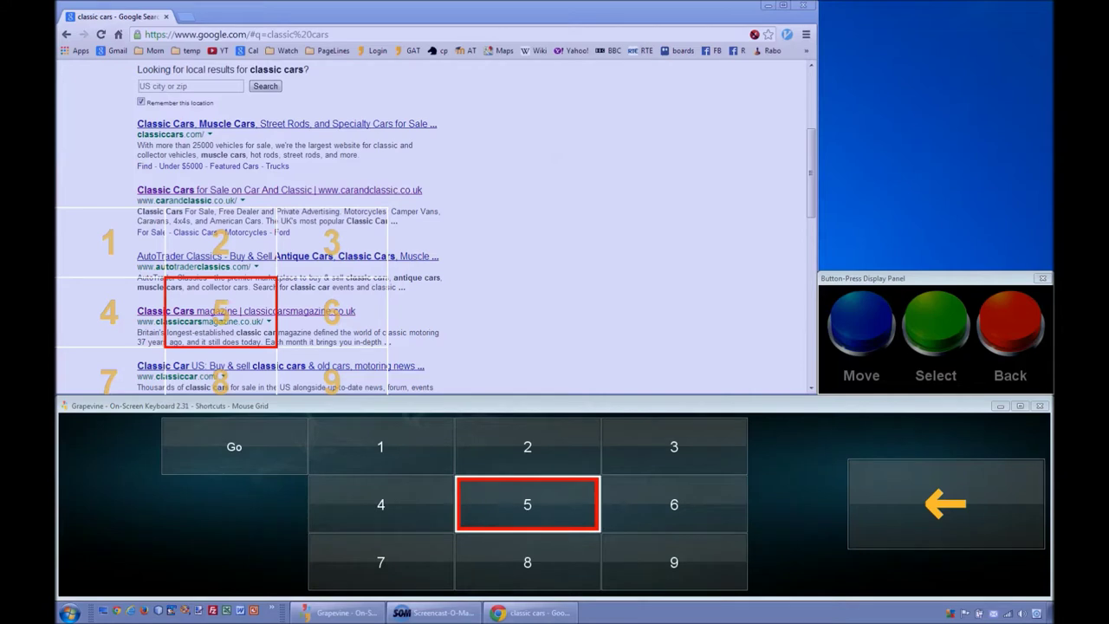
key(Return)
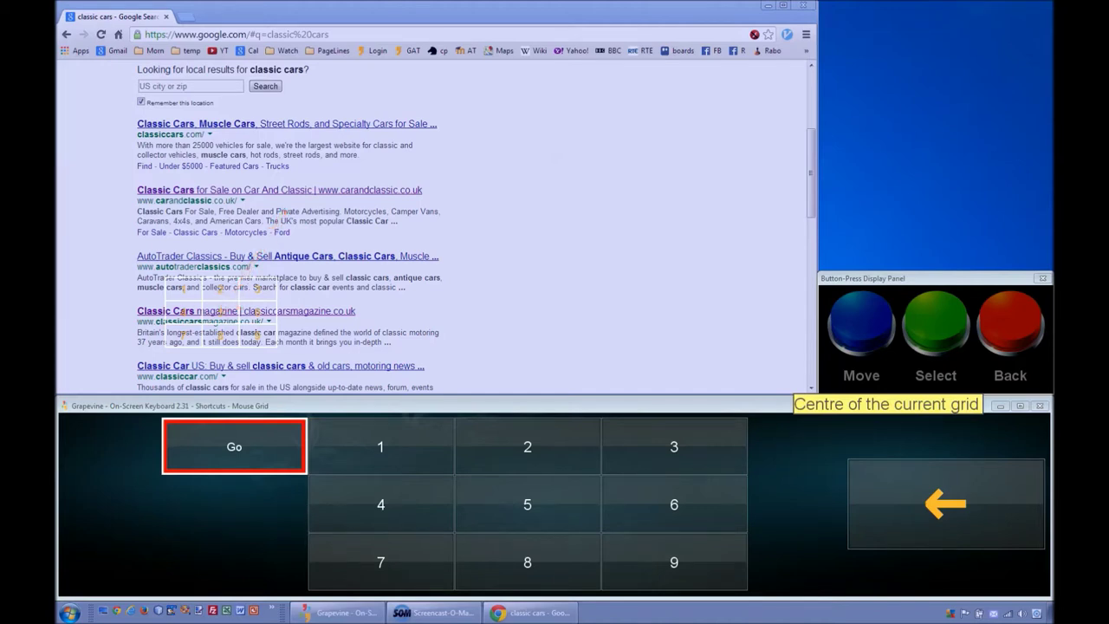
key(Return)
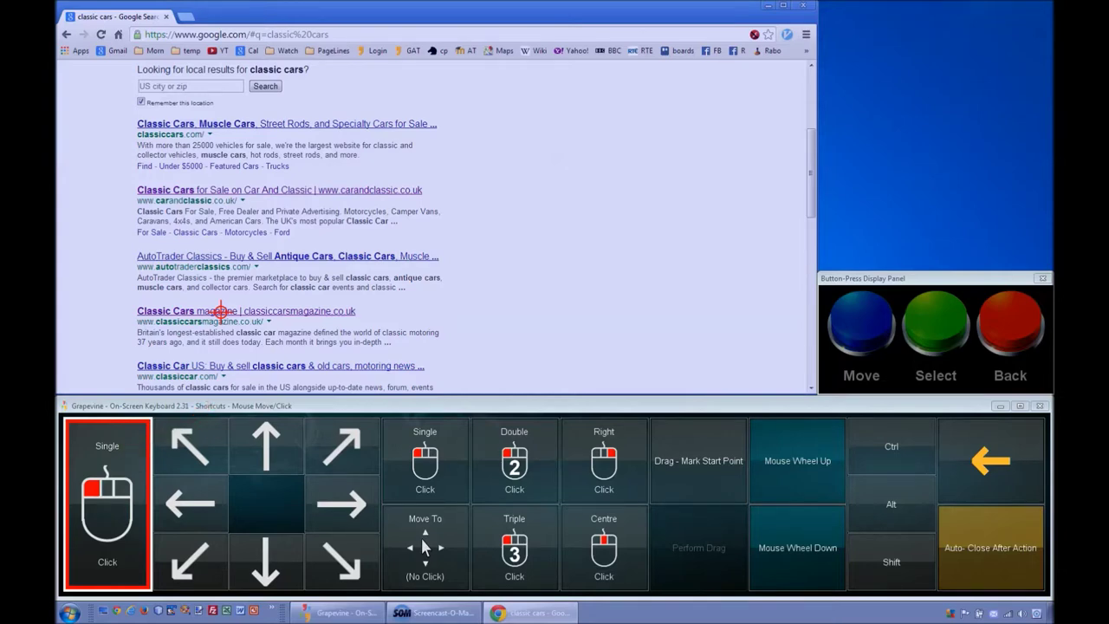
click(221, 311)
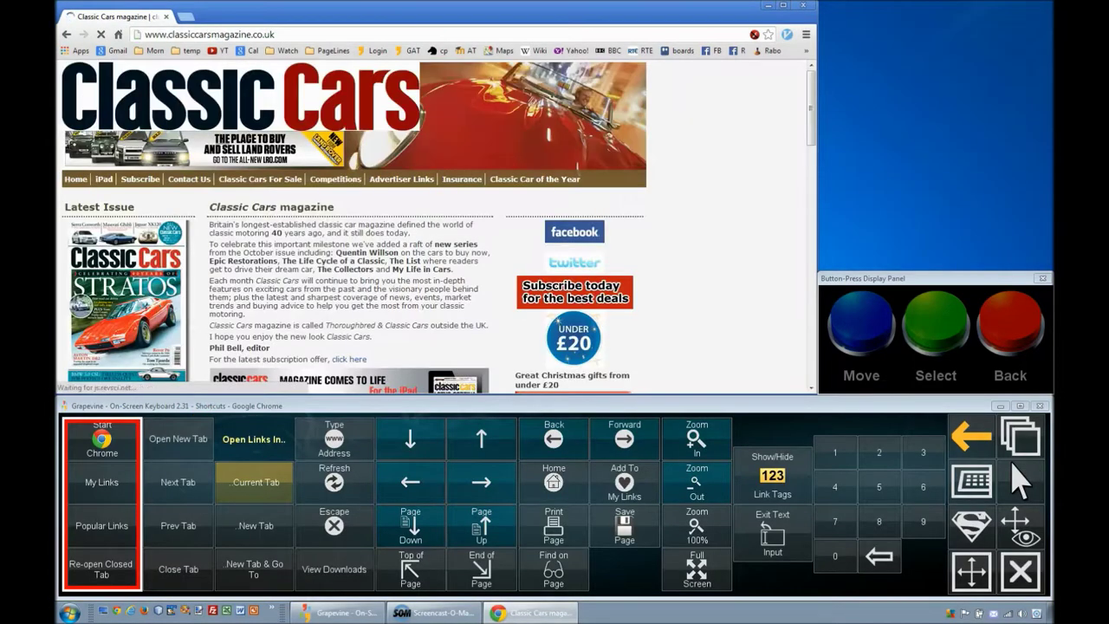
Step: Open the Mouse Grid over the Classic Cars magazine page from the Chrome shortcuts
key(space)
key(space)
key(space)
key(space)
key(space)
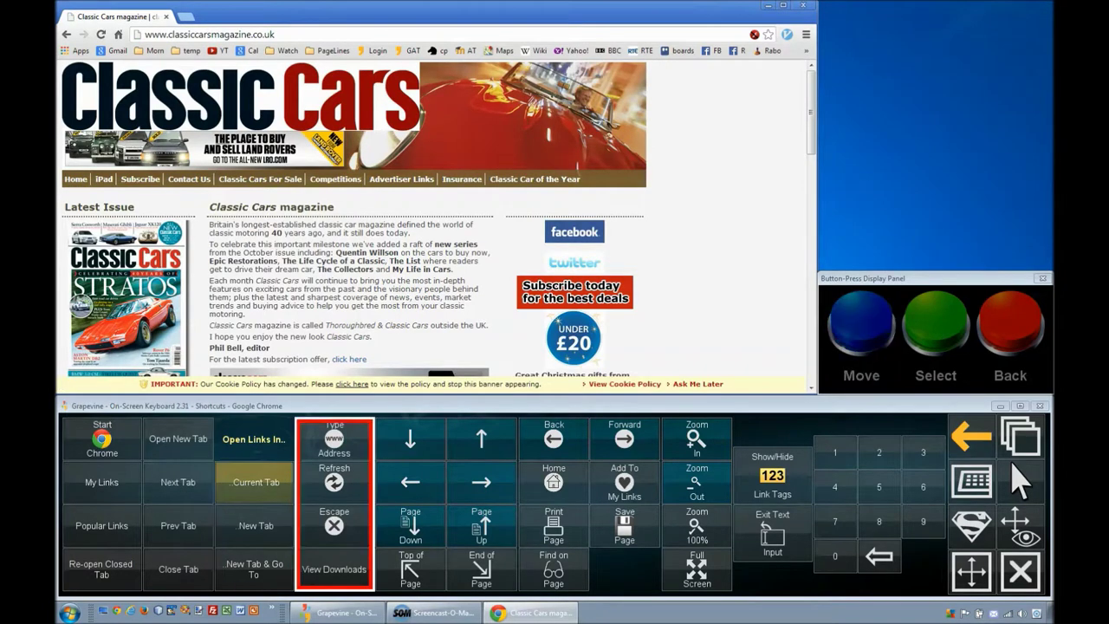
key(space)
key(space)
key(space)
key(Return)
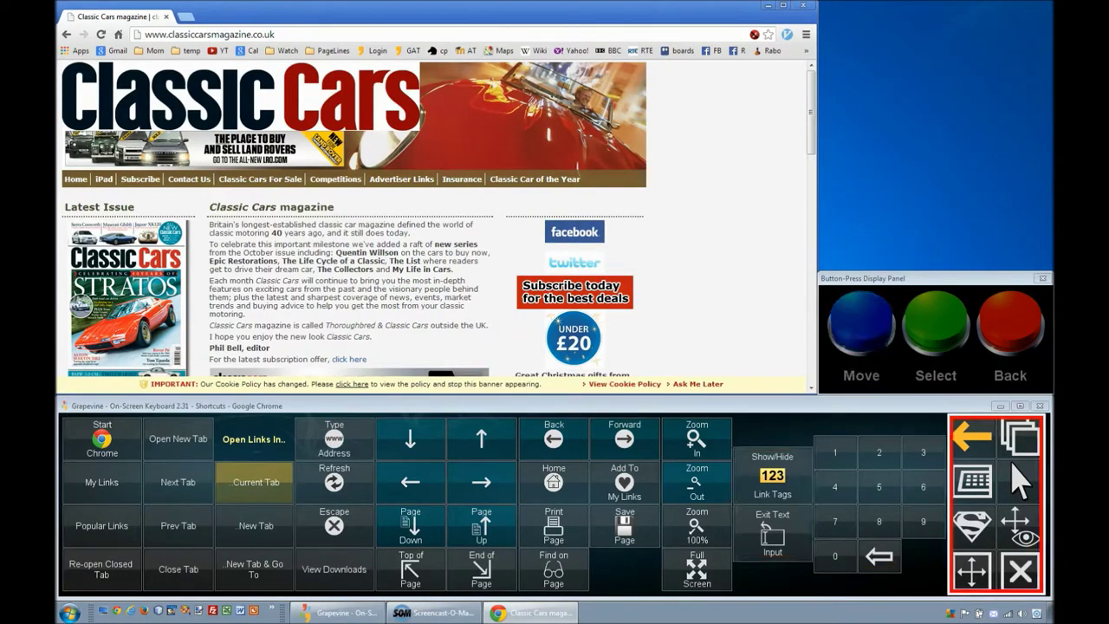
key(space)
key(space)
key(space)
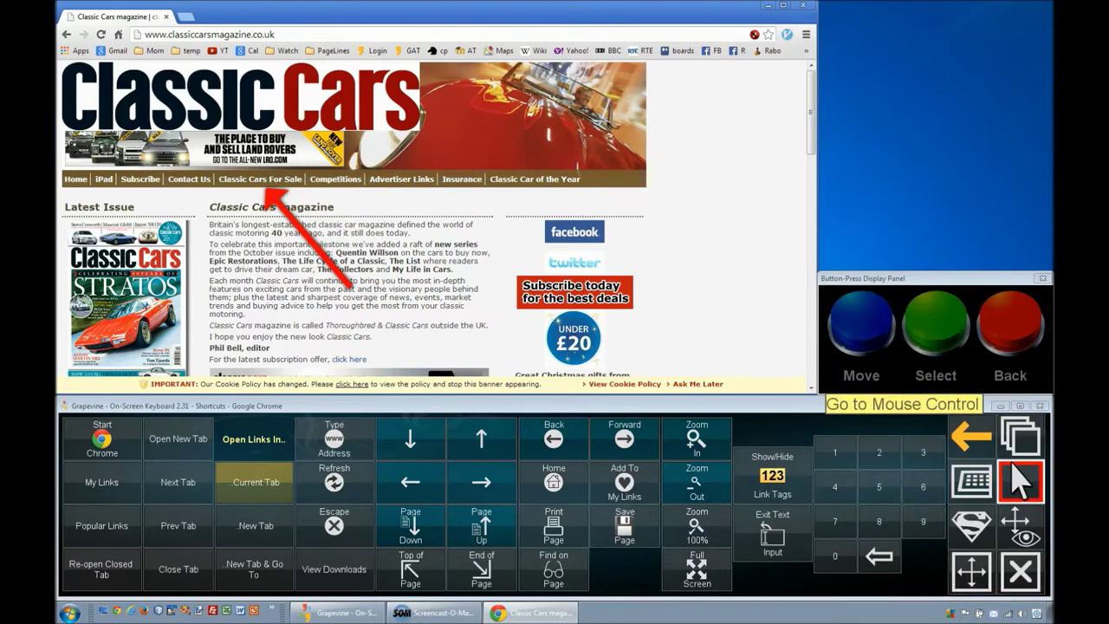
key(Return)
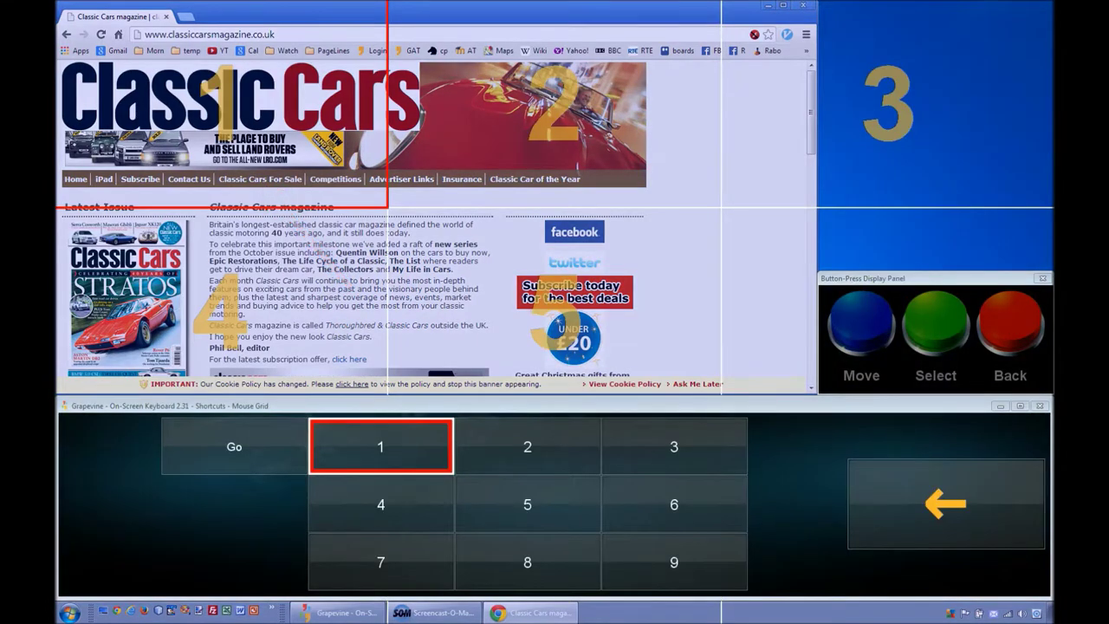
Step: Narrow the mouse grid to cell 1 and within it to cell 8, towards the Classic Cars For Sale link
key(Return)
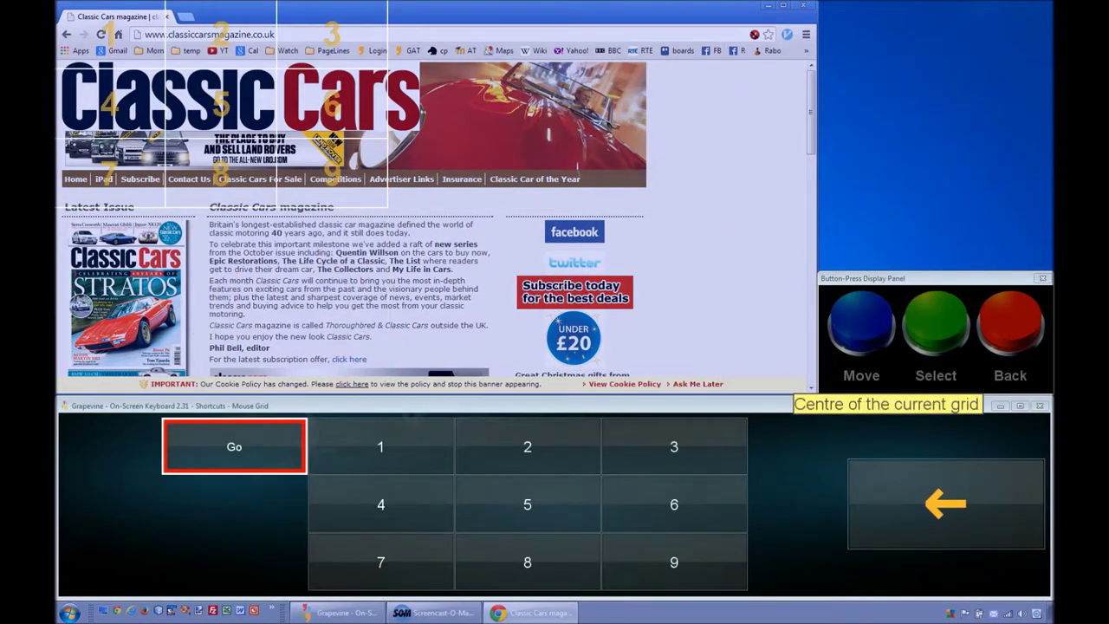
key(space)
key(space)
key(space)
key(space)
key(space)
key(space)
key(space)
key(space)
key(Return)
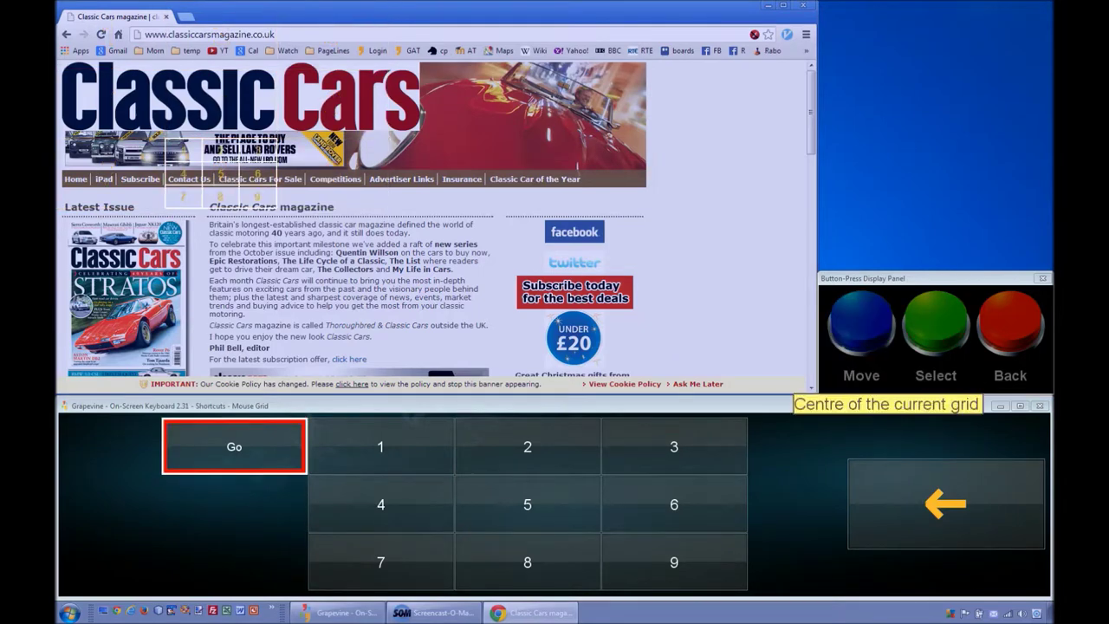
Step: Narrow the mouse grid to cell 6 and open the Classic Cars For Sale link at its centre
key(space)
key(space)
key(space)
key(space)
key(space)
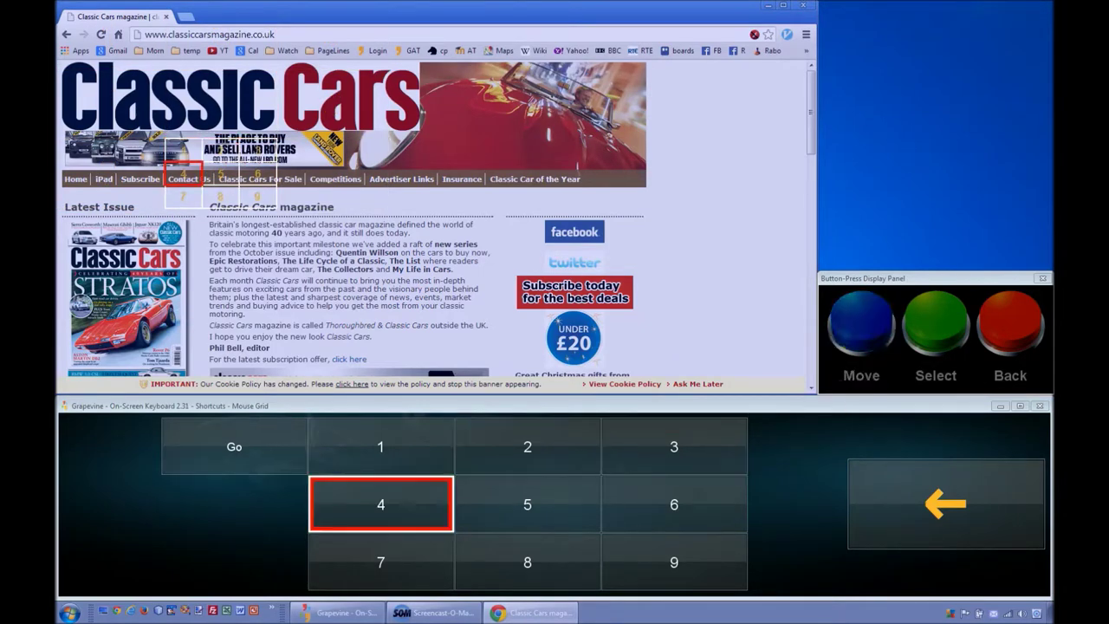
key(space)
key(Return)
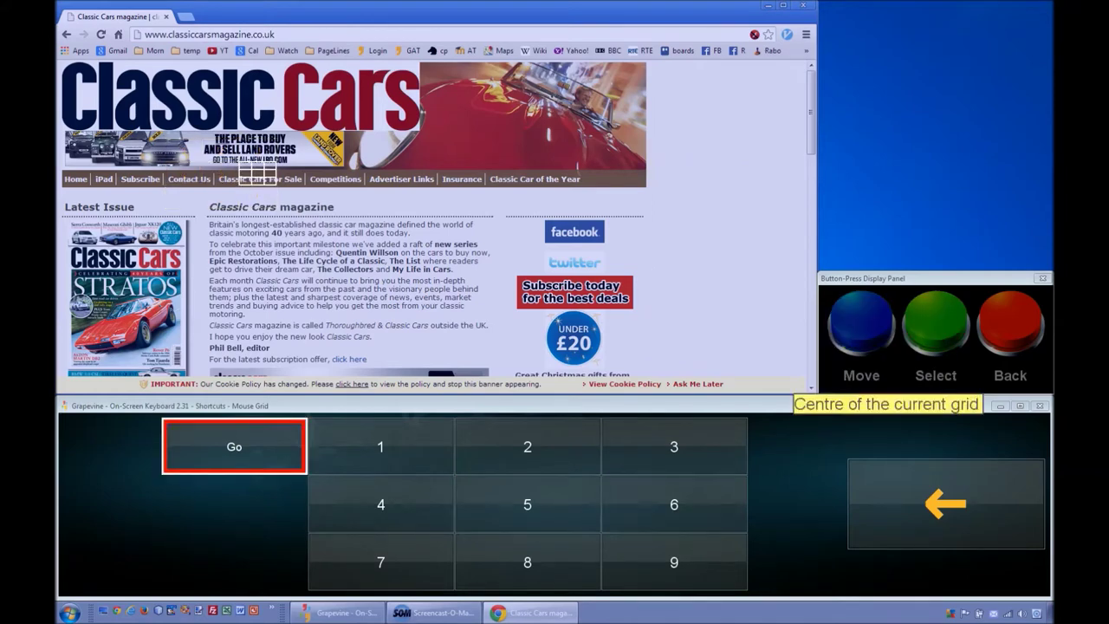
key(Return)
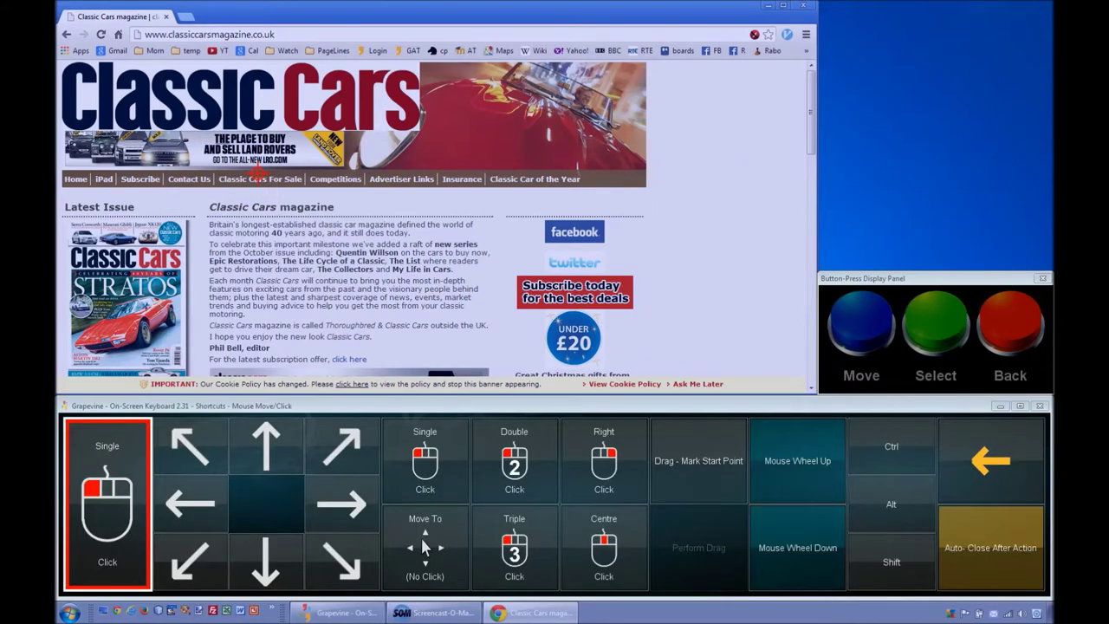
key(Return)
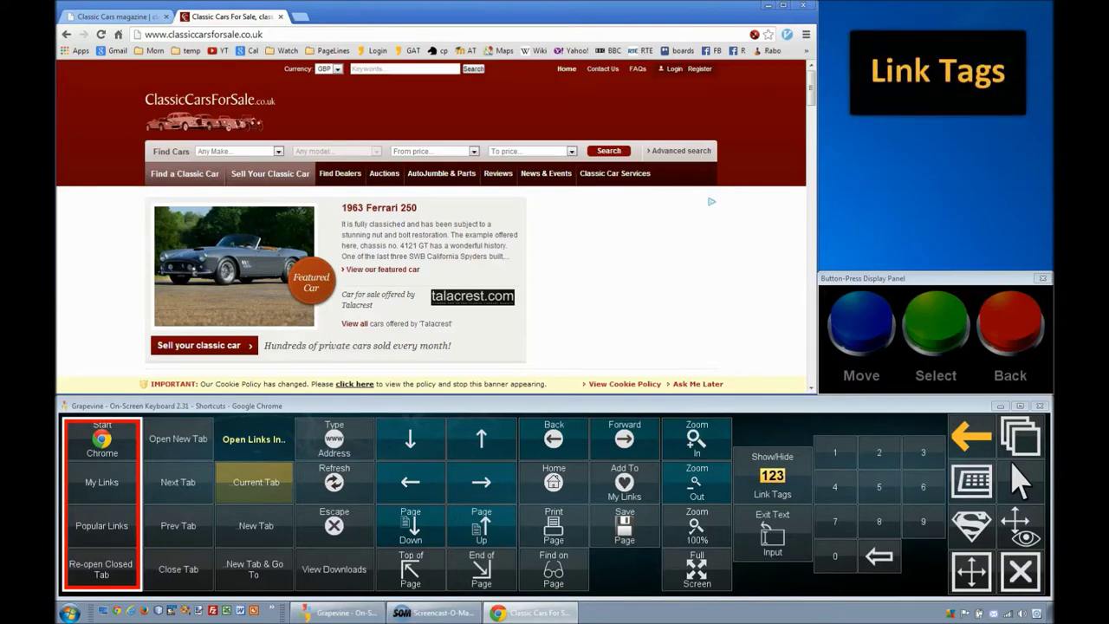
Step: Show the numbered link tags on the ClassicCarsForSale home page
key(space)
key(space)
key(space)
key(space)
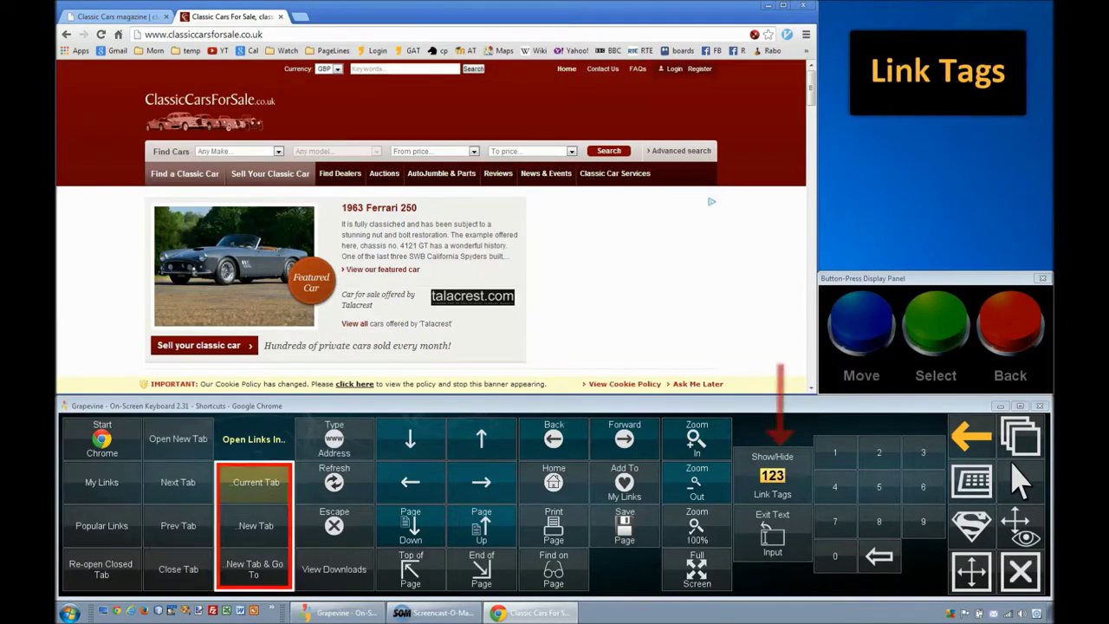
key(space)
key(space)
key(space)
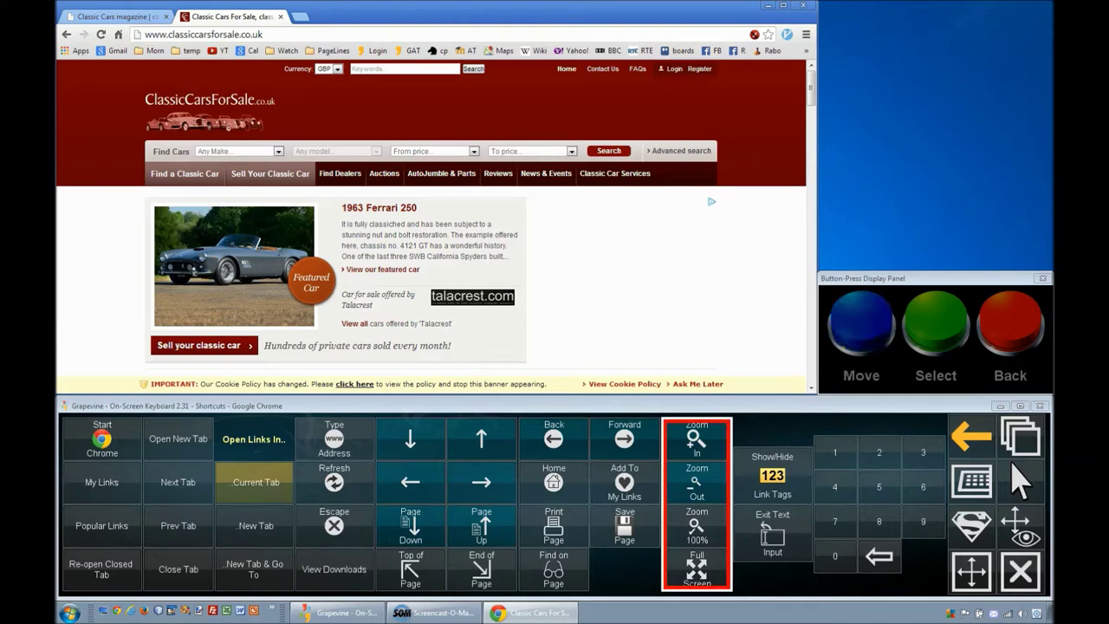
key(Return)
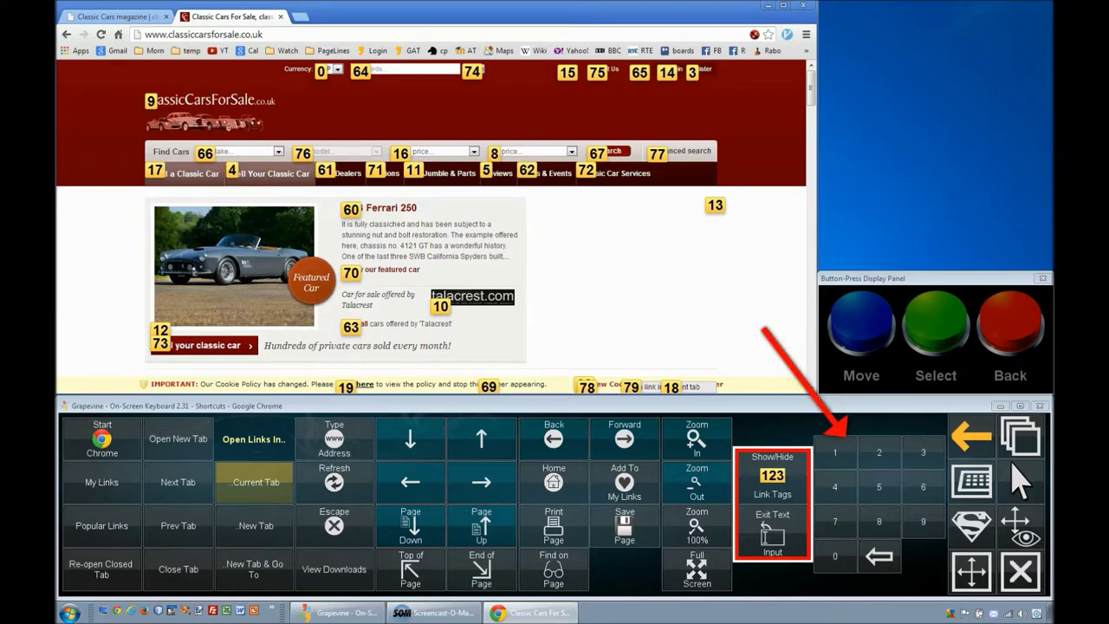
Step: Enter 6 as the first digit of the link tag for the featured Ferrari 250
key(space)
key(Return)
key(space)
key(space)
key(space)
key(space)
key(space)
key(Return)
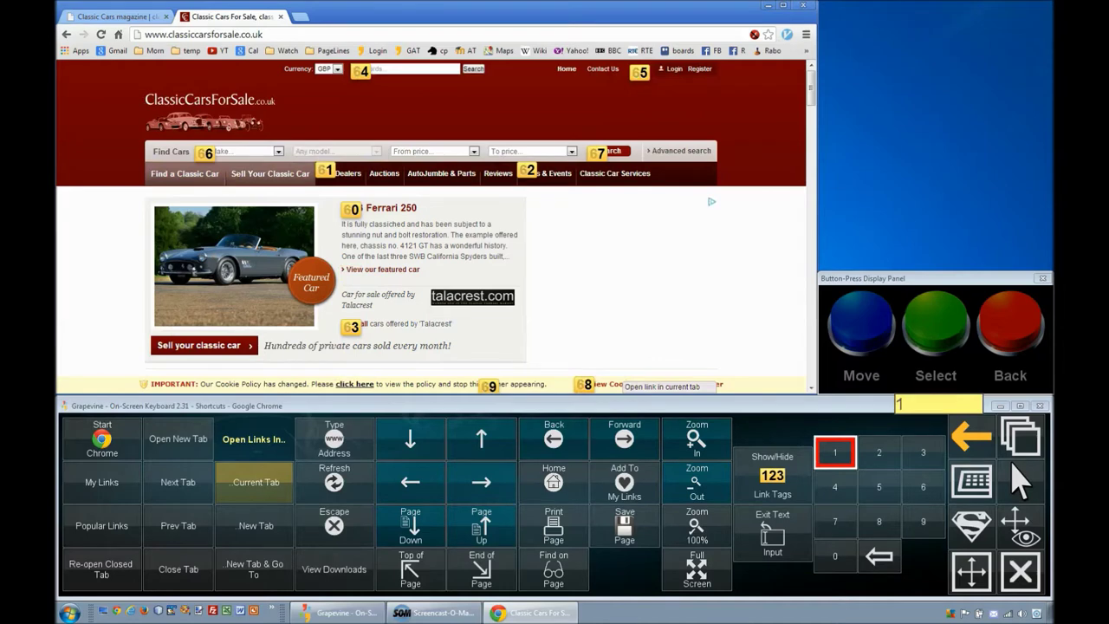
Step: Complete link tag 60 with the digit 0 to open the 1963 Ferrari 250 advert
key(space)
key(space)
key(space)
key(space)
key(space)
key(space)
key(space)
key(space)
key(space)
key(Return)
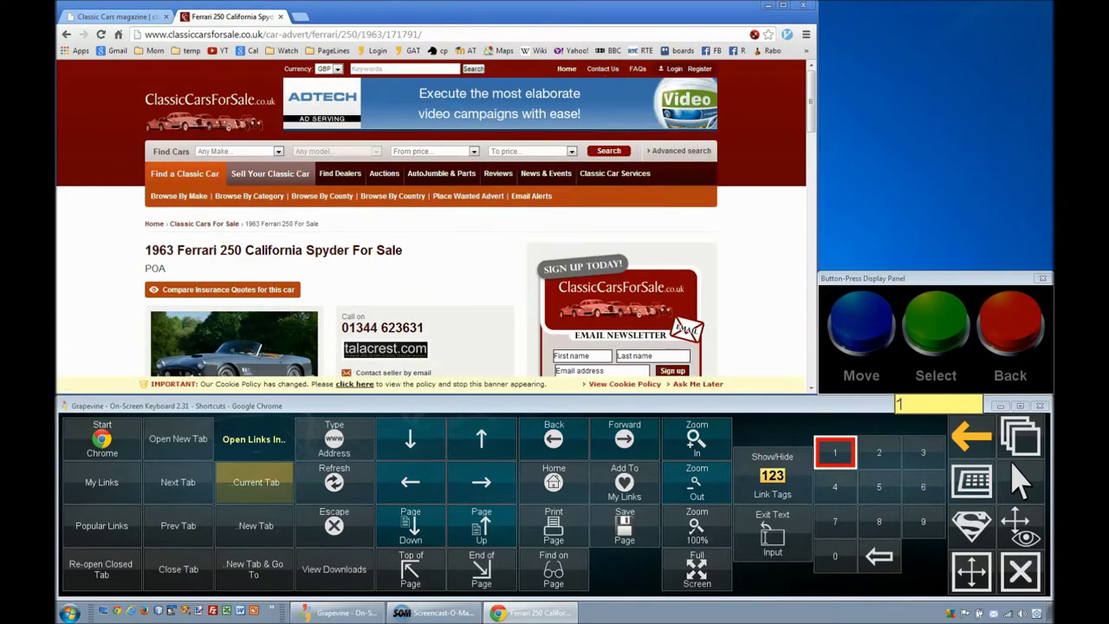
Step: Leave the number pad and show the numbered link tags on the Ferrari 250 advert page
key(Escape)
key(Escape)
key(space)
key(space)
key(space)
key(space)
key(space)
key(space)
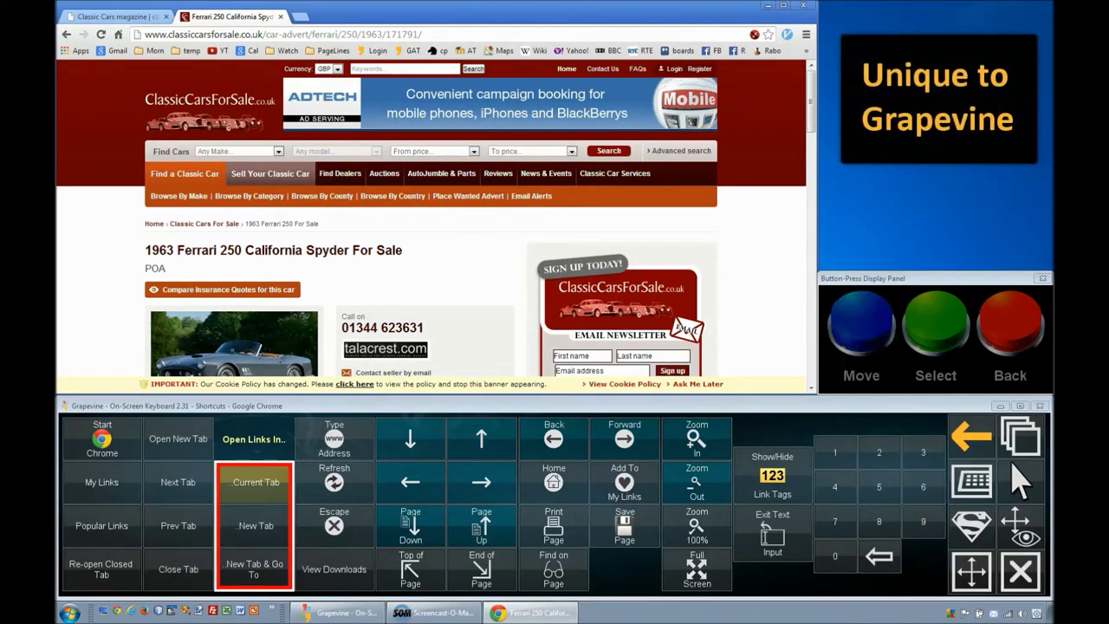
key(Return)
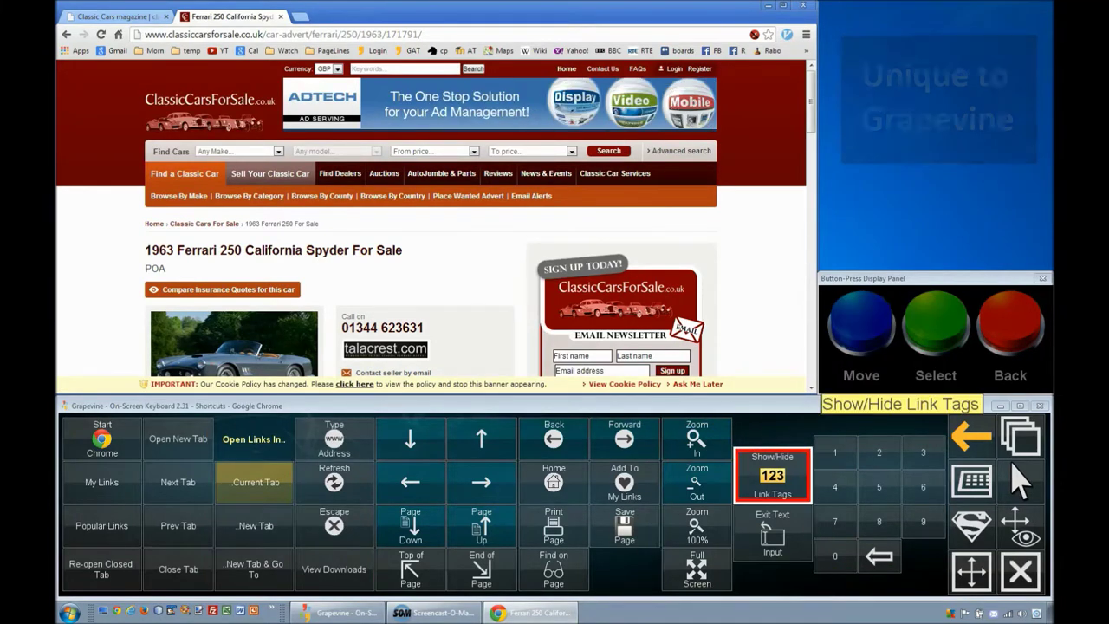
Step: Enter link tag 56 to open the Contact Us page
key(space)
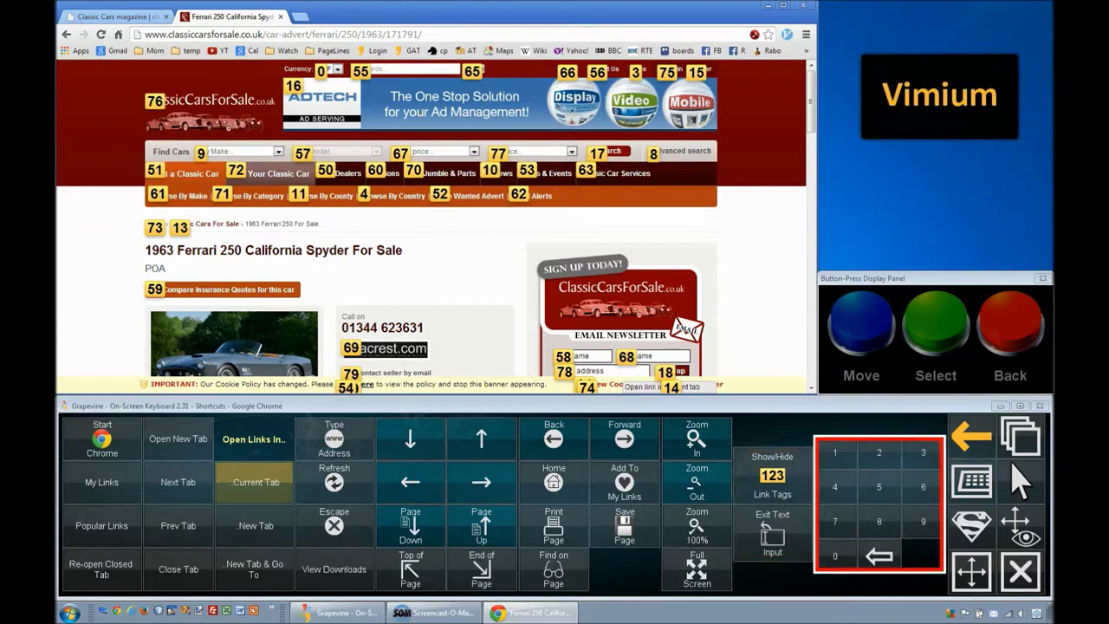
key(Return)
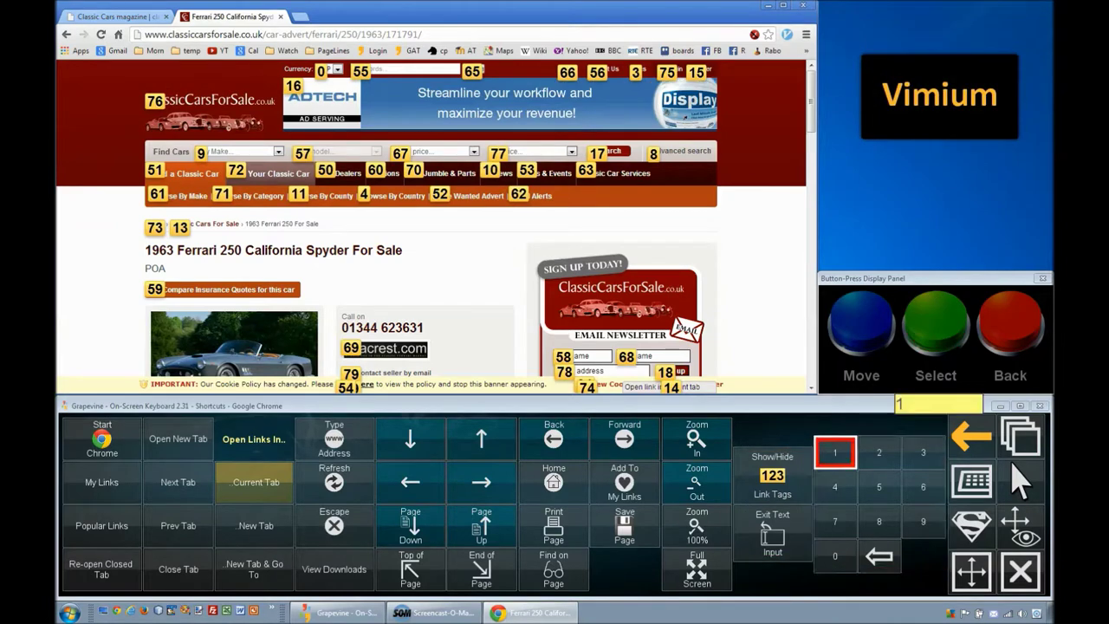
key(space)
key(Return)
key(space)
key(space)
key(space)
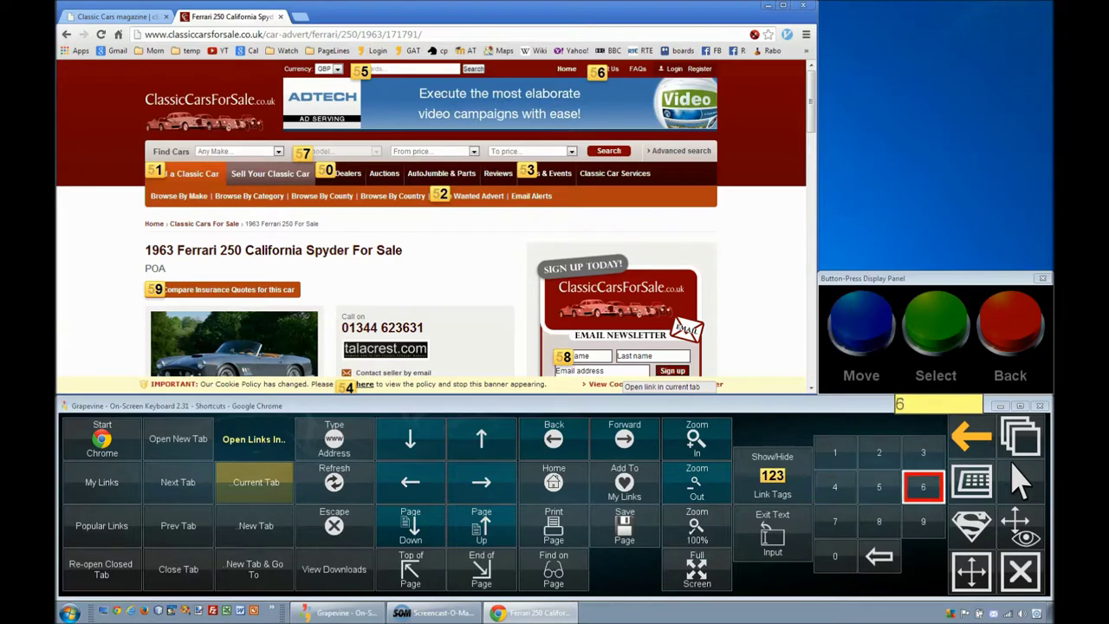
key(Return)
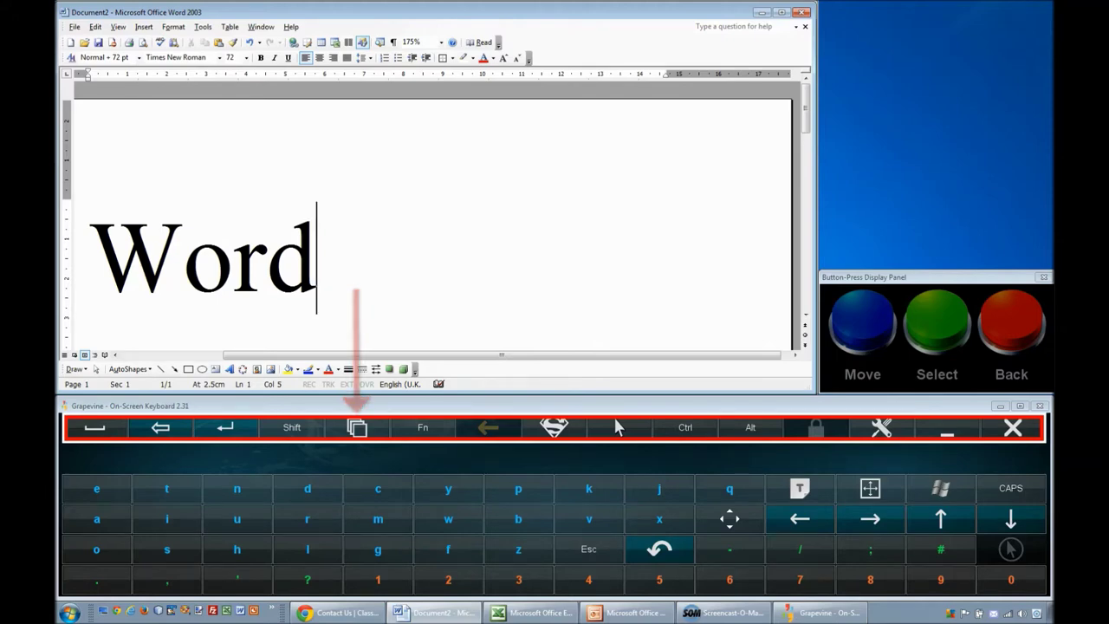
Step: Switch from the Word document to the Chrome window showing the ClassicCarsForSale Contact Us page
key(Return)
key(space)
key(space)
key(space)
key(space)
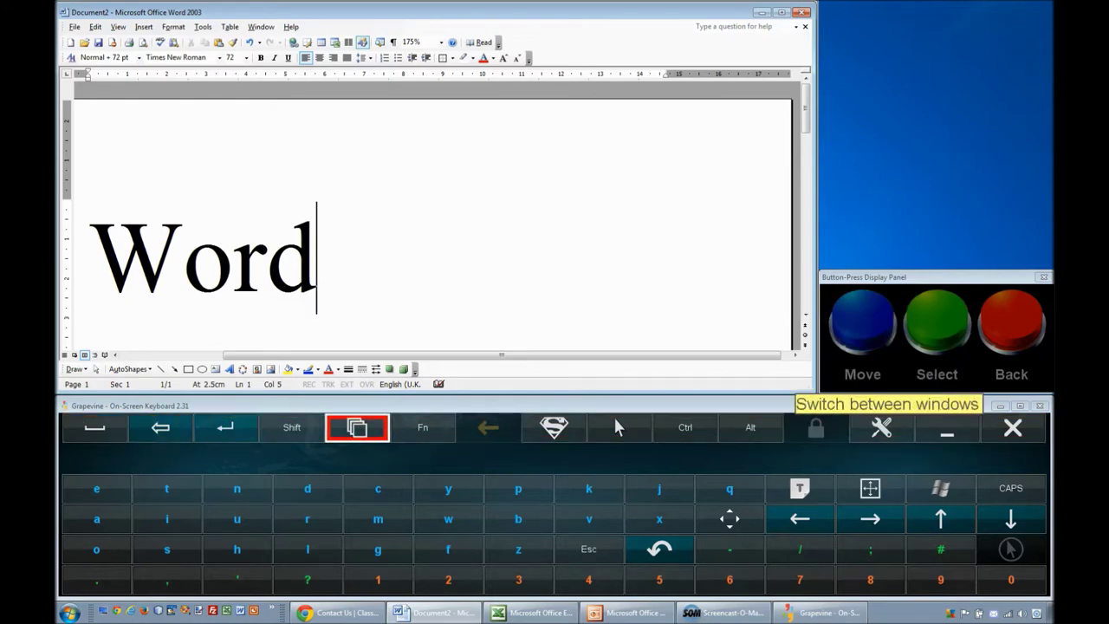
key(Return)
key(space)
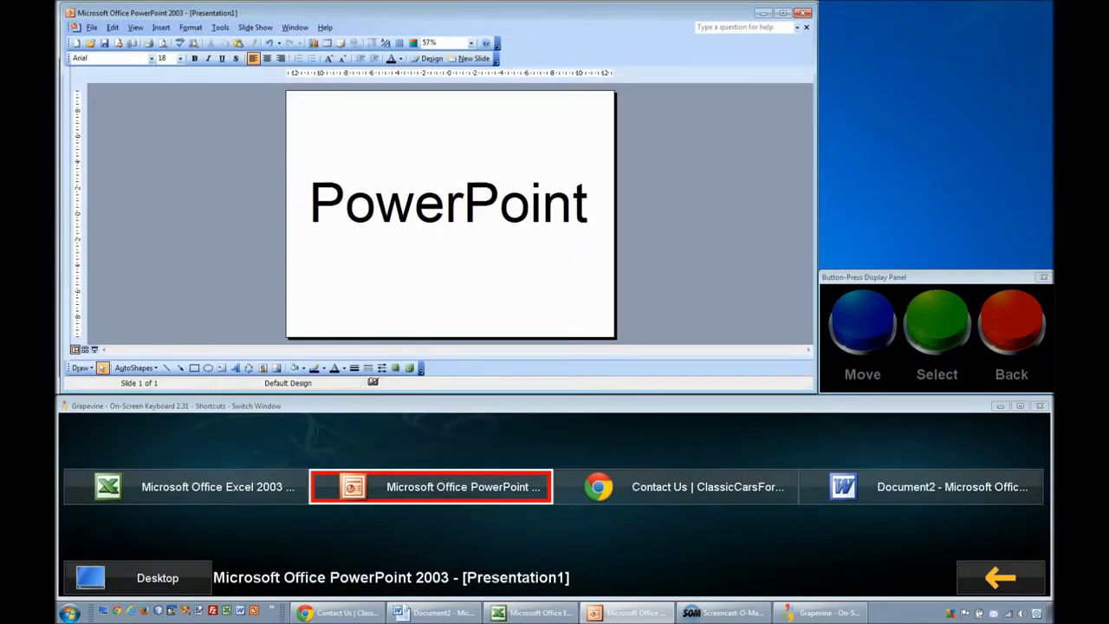
key(space)
key(Return)
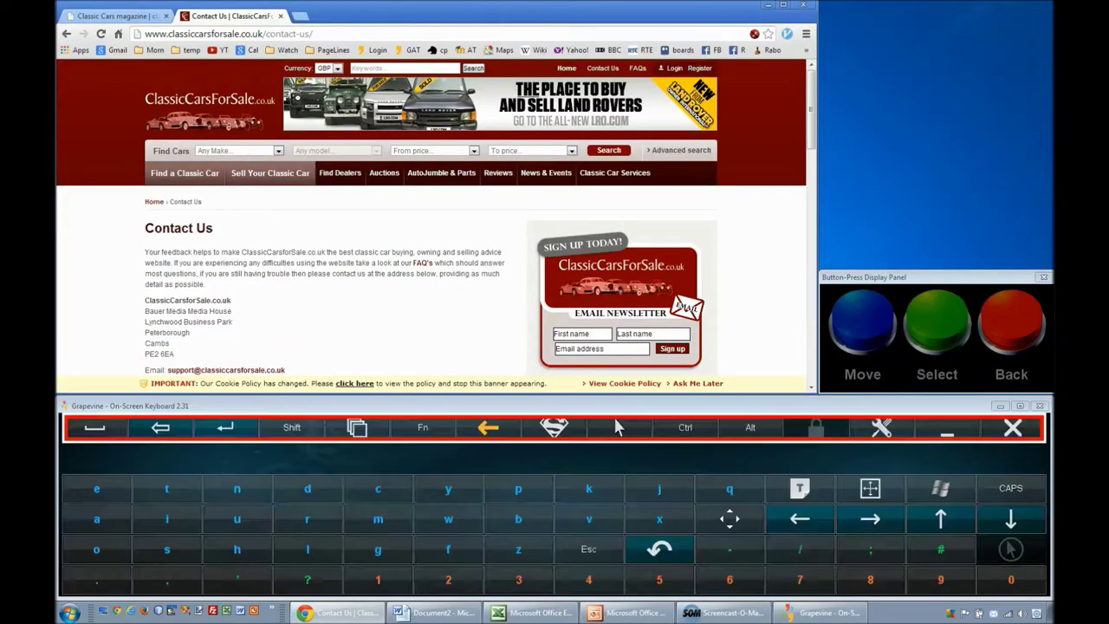